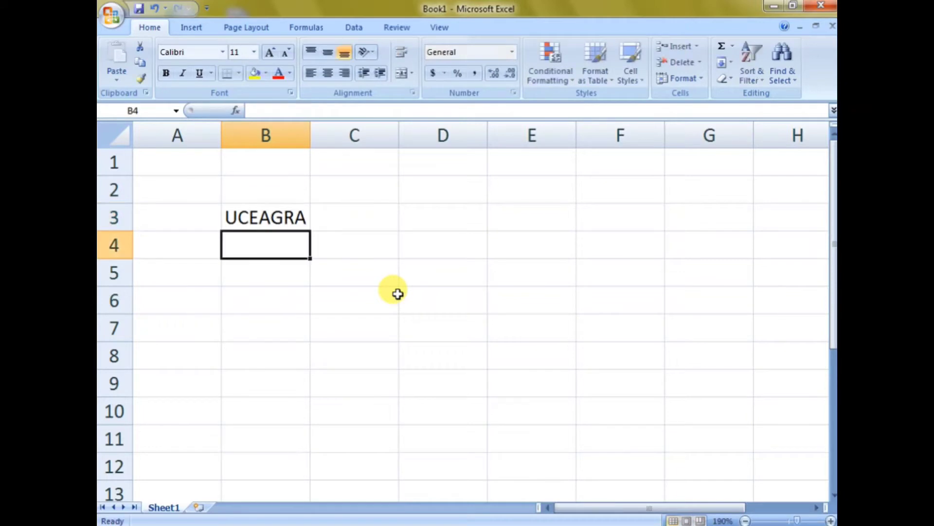
Step: Enlarge cell B3 containing UCEAGRA by widening column B and increasing the height of row 3
click(291, 220)
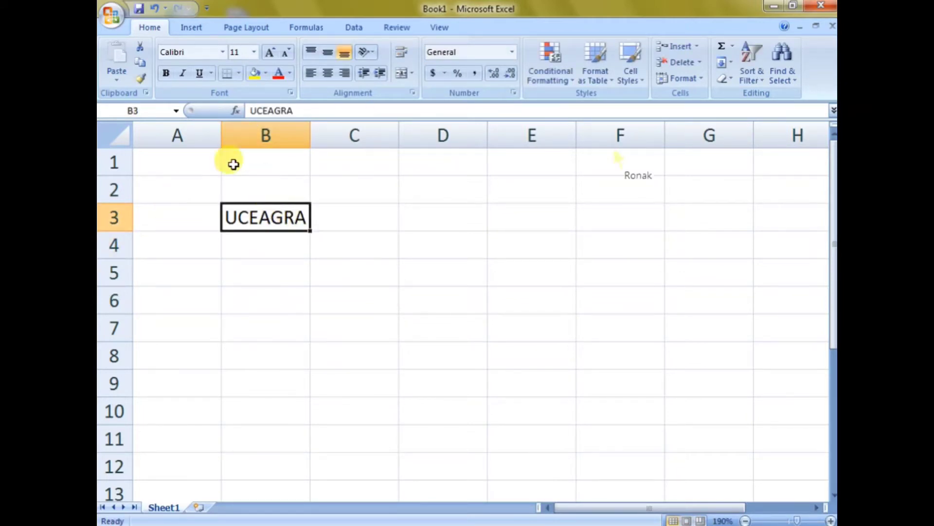
drag(312, 133, 417, 135)
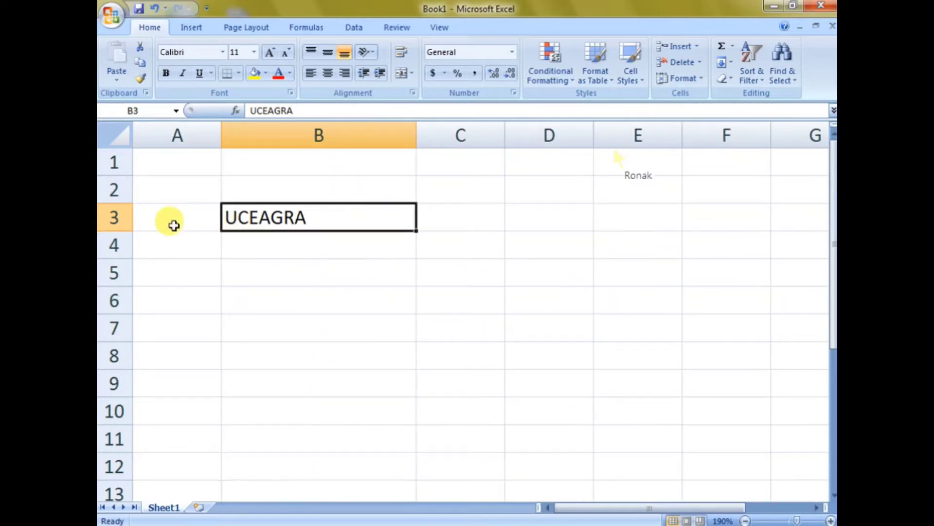
drag(122, 231, 118, 294)
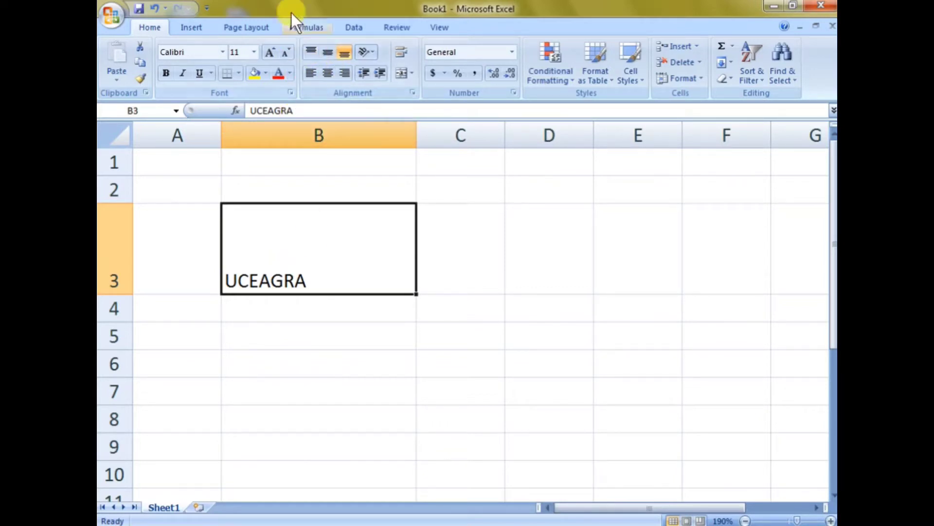
Step: Try top, middle and bottom vertical alignment on the UCEAGRA text in cell B3
click(311, 53)
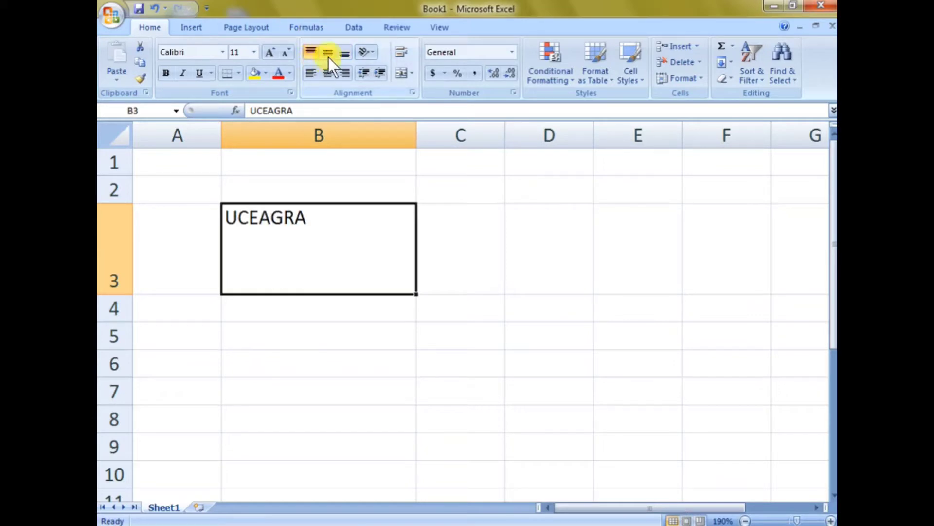
click(328, 56)
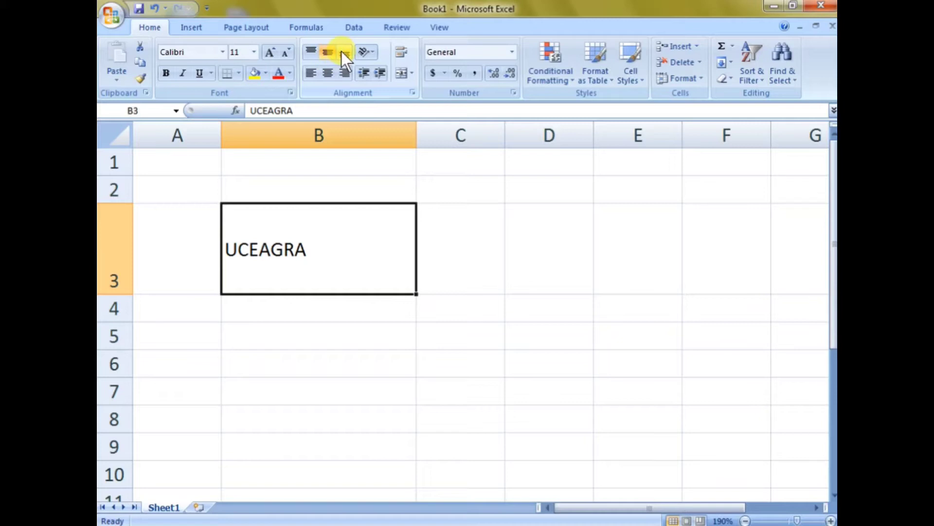
click(343, 53)
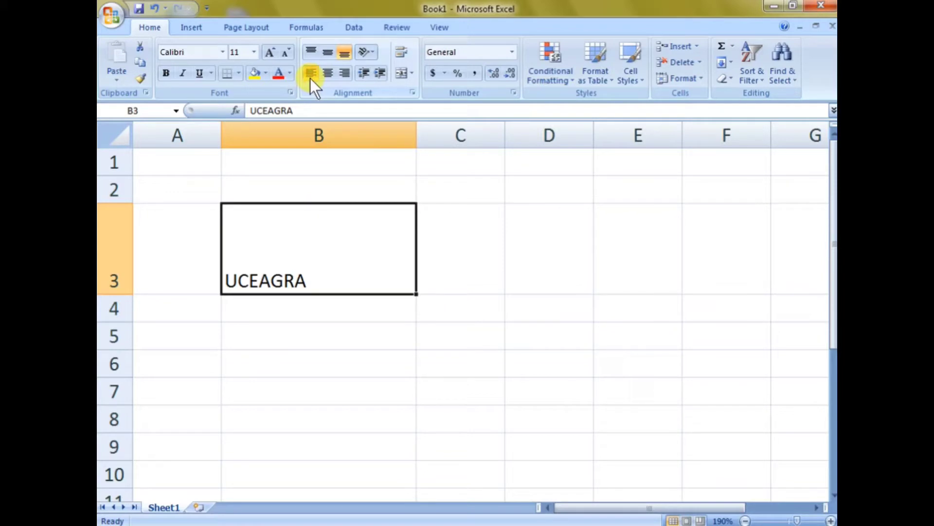
Step: Try right alignment on cell B3 and finish with its text centered both horizontally and vertically
click(327, 73)
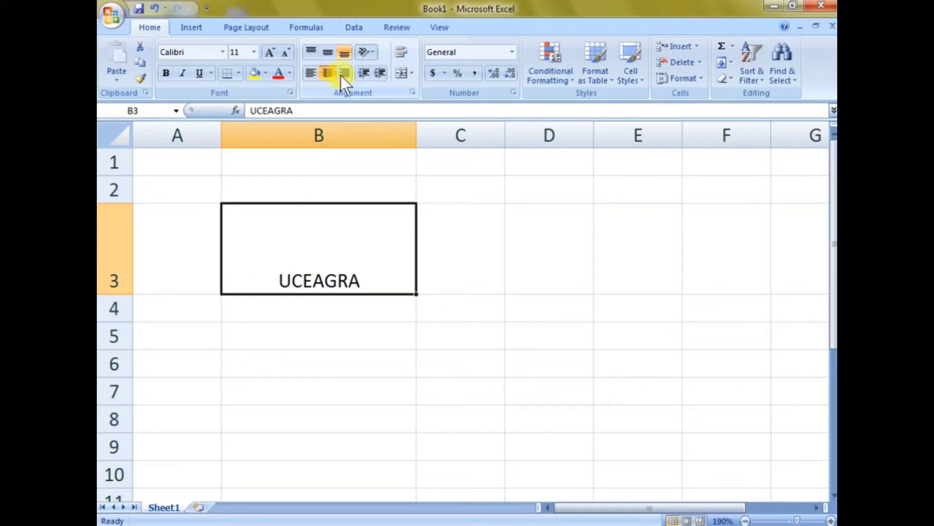
click(343, 74)
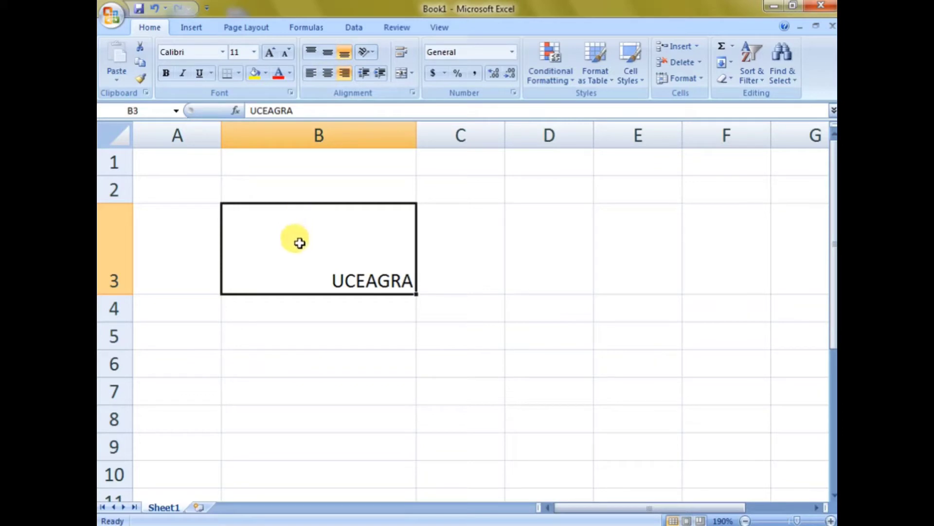
click(328, 74)
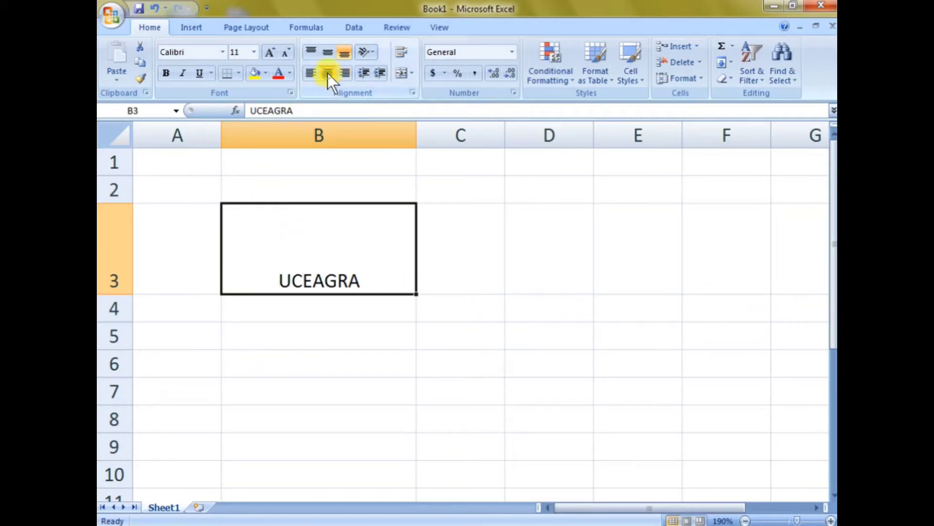
click(326, 55)
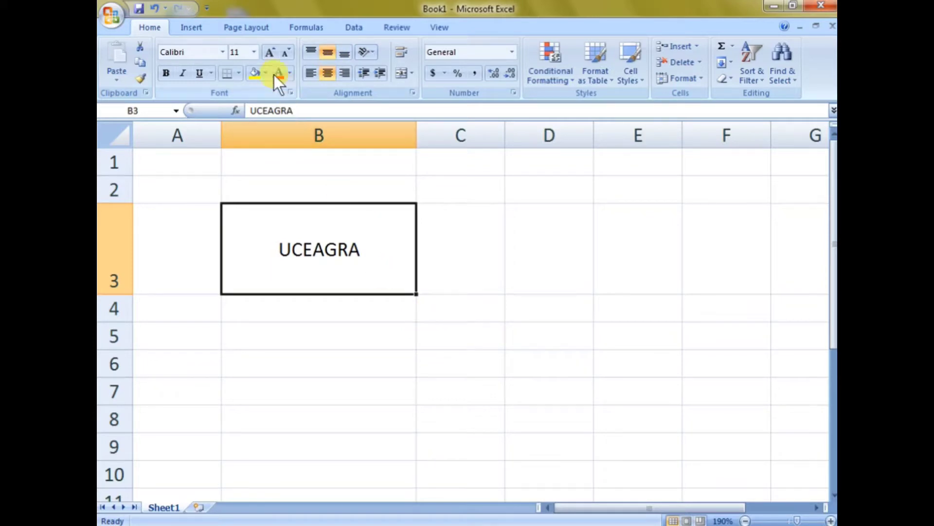
Step: Increase the font size of the text in cell B3 to 22
click(273, 57)
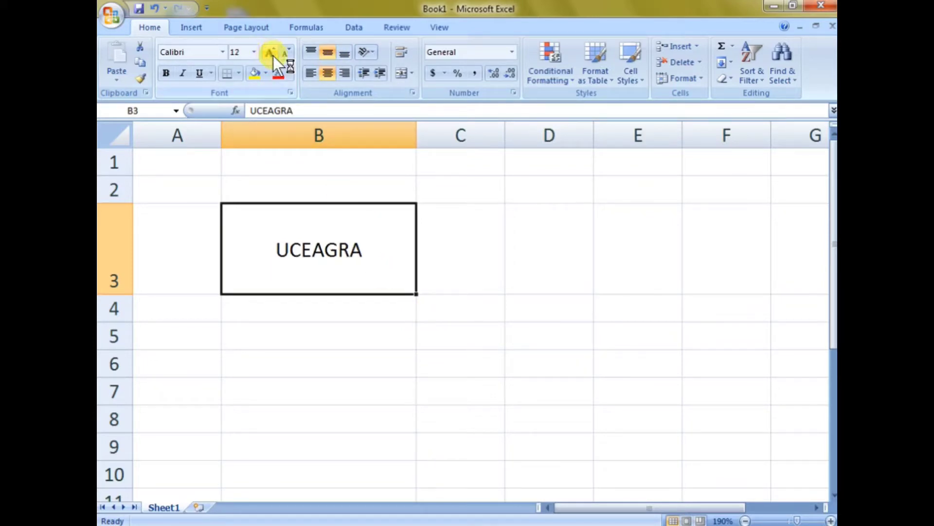
click(273, 56)
click(273, 57)
click(273, 56)
click(273, 56)
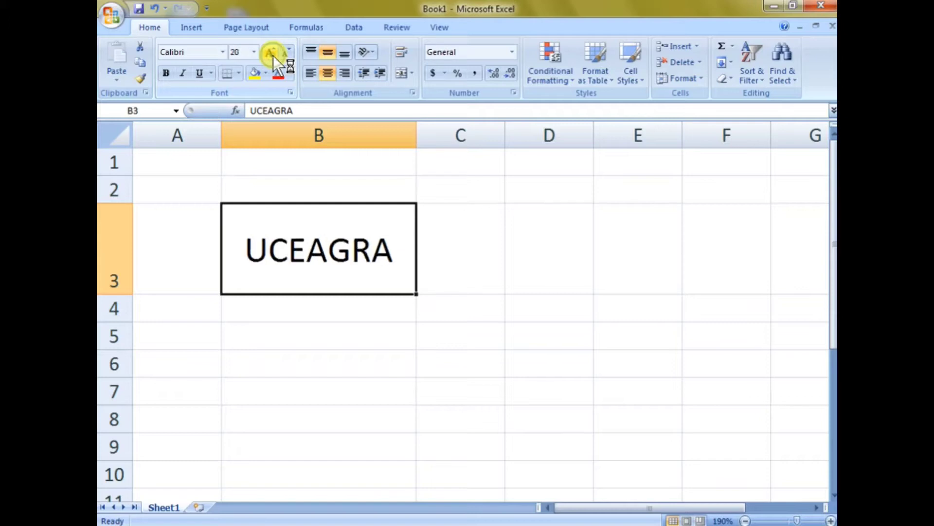
click(273, 56)
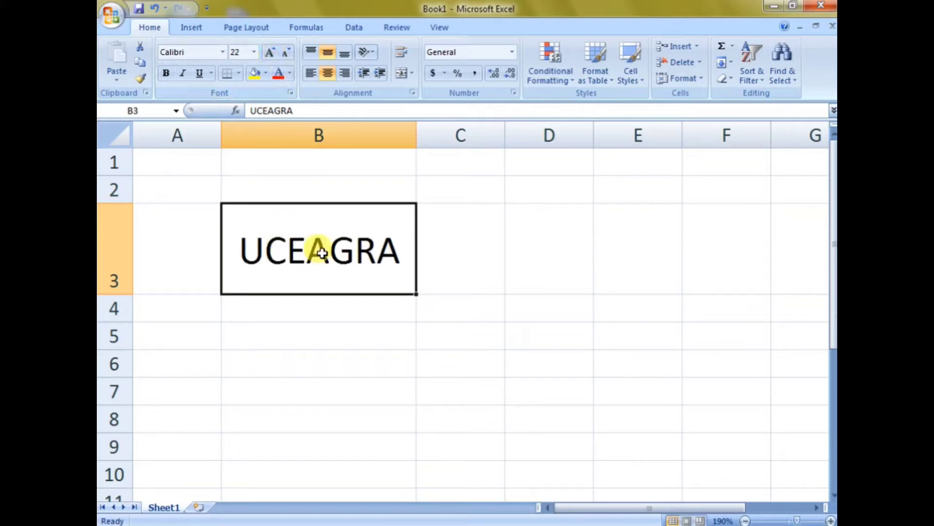
Step: Decrease the font size of the text in cell B3 to 12
click(286, 52)
click(287, 52)
click(287, 53)
click(286, 52)
click(287, 52)
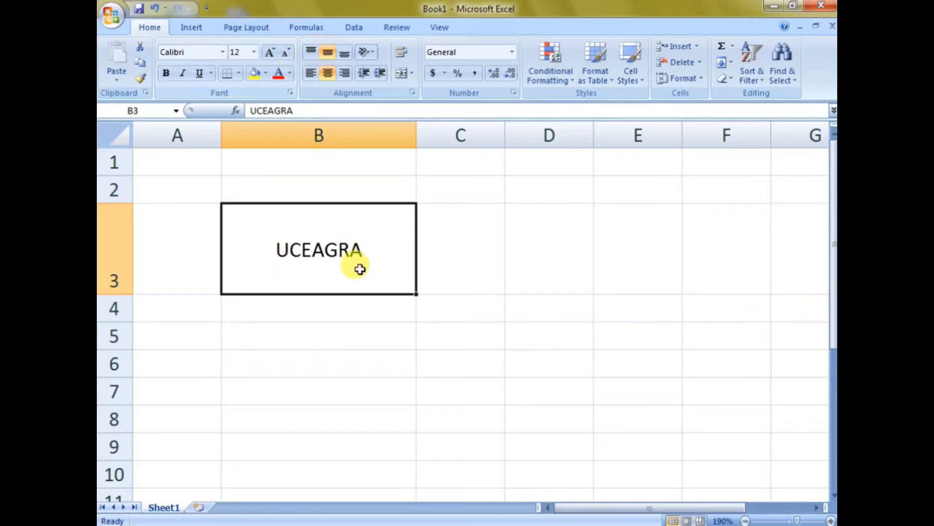
Step: Try the Angle Counterclockwise and Angle Clockwise text orientations on cell B3
click(367, 52)
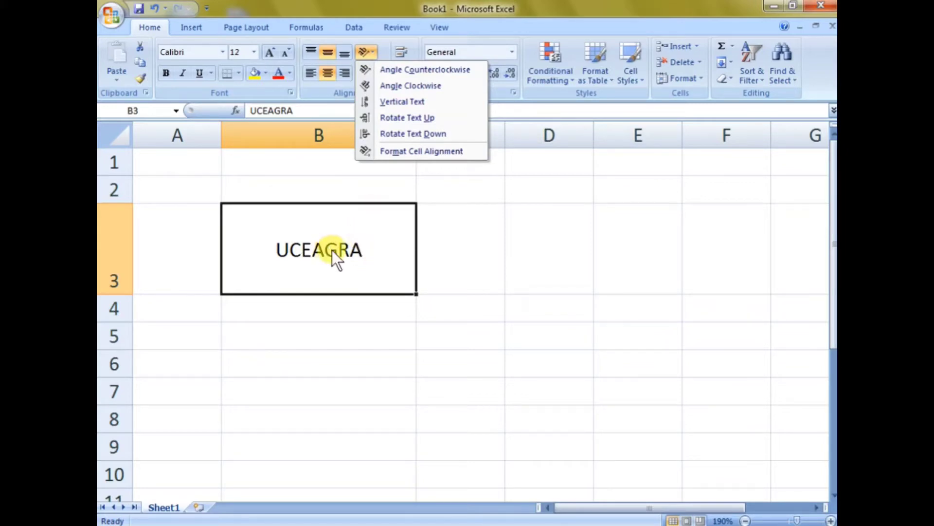
click(389, 69)
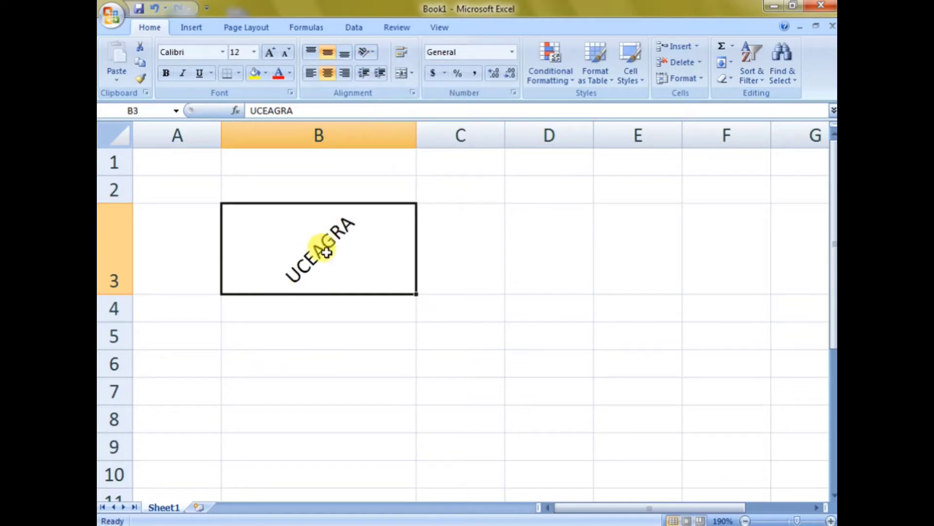
click(372, 53)
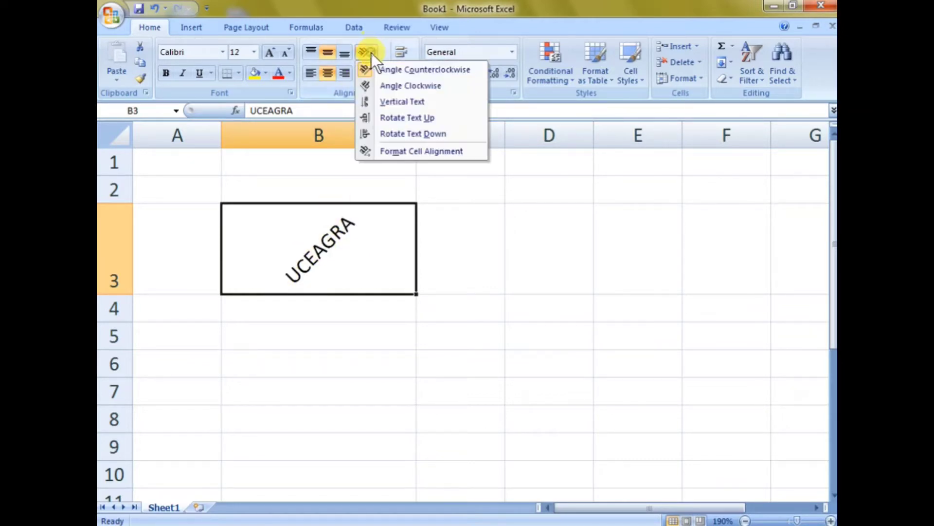
click(380, 88)
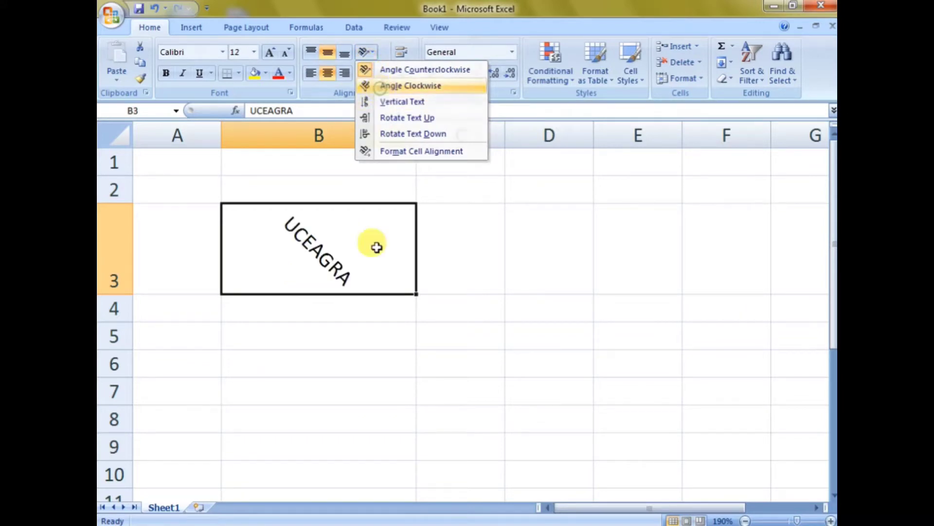
Step: Apply the Vertical Text orientation to cell B3 and make row 3 about twice as tall
click(364, 57)
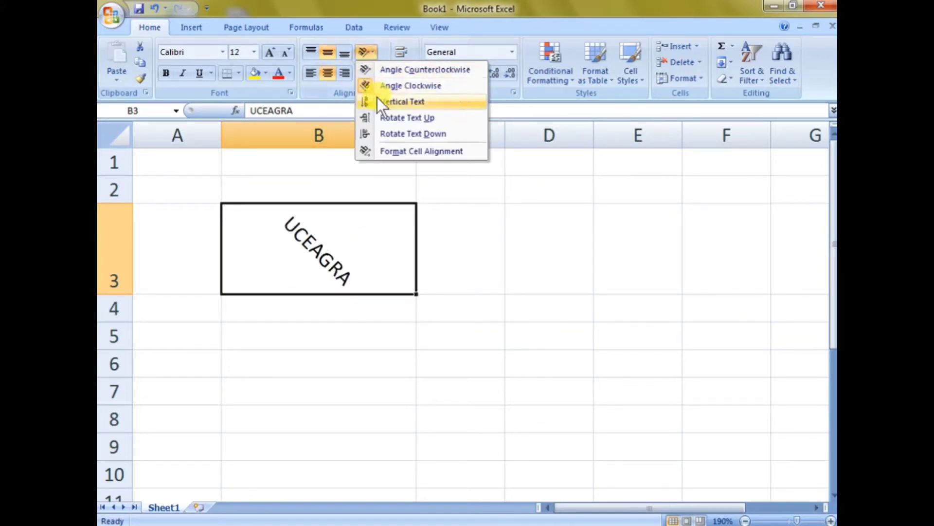
click(378, 101)
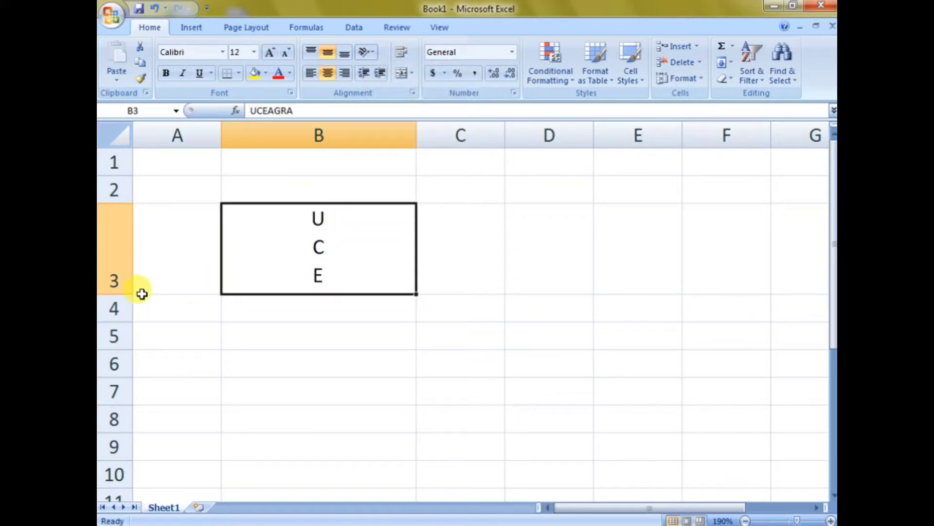
drag(126, 294, 137, 384)
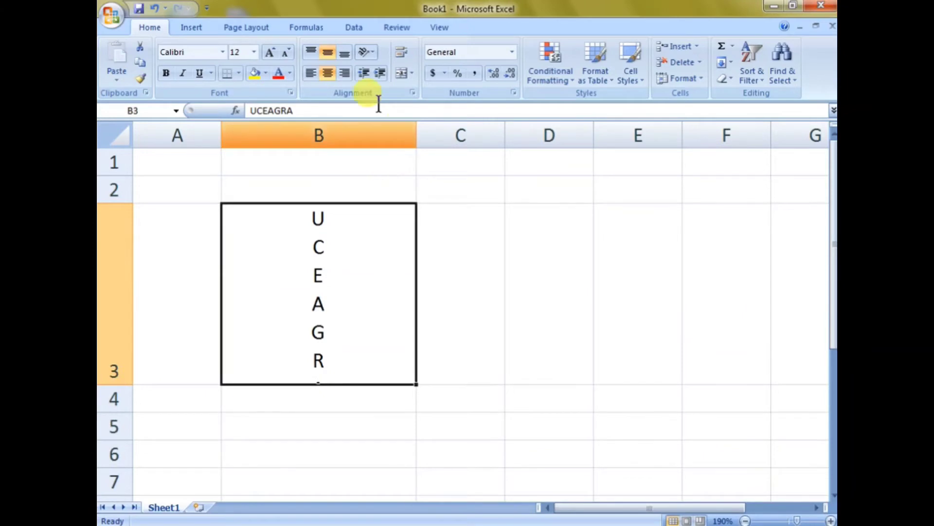
Step: Try the Rotate Text Up and Rotate Text Down orientations on cell B3
click(369, 55)
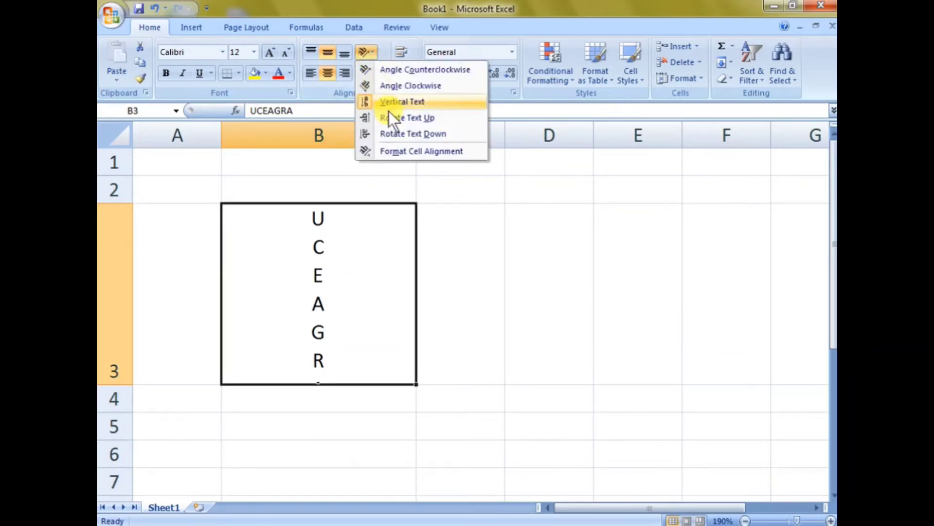
click(393, 122)
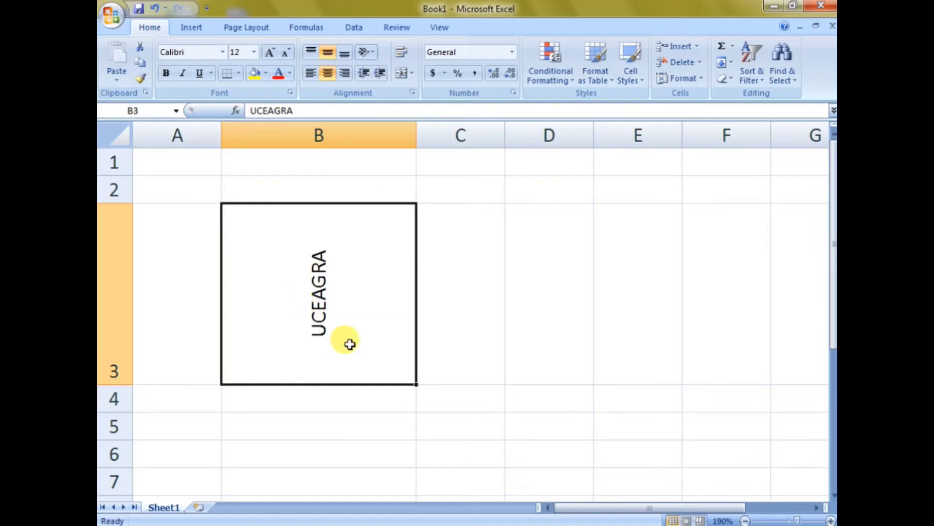
click(369, 51)
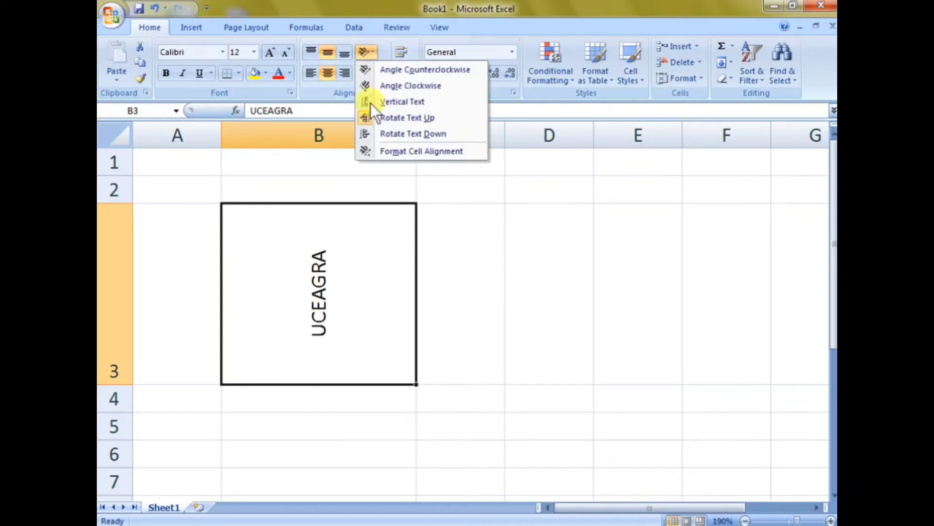
click(371, 132)
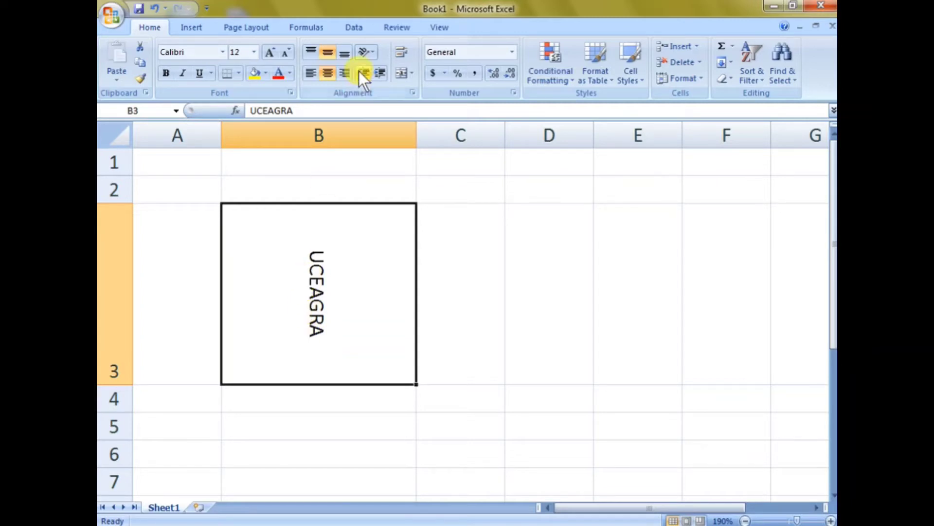
click(363, 52)
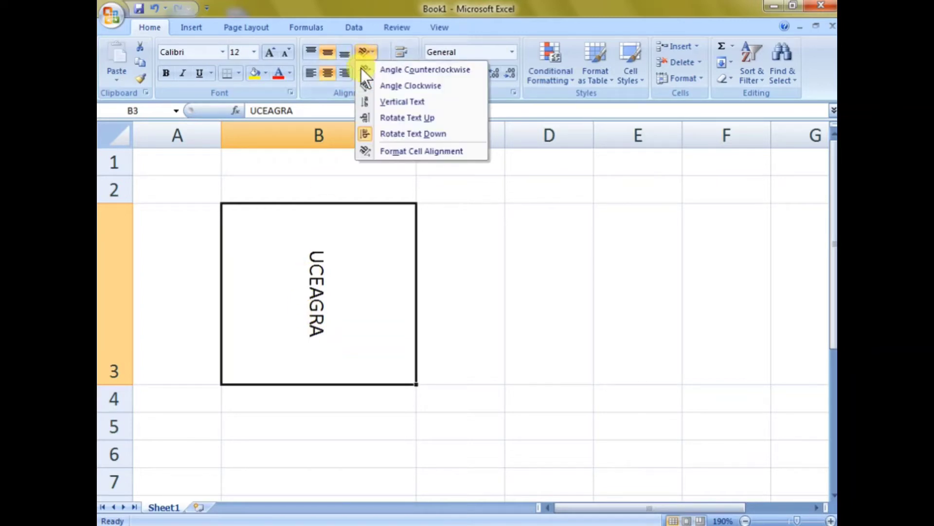
click(325, 320)
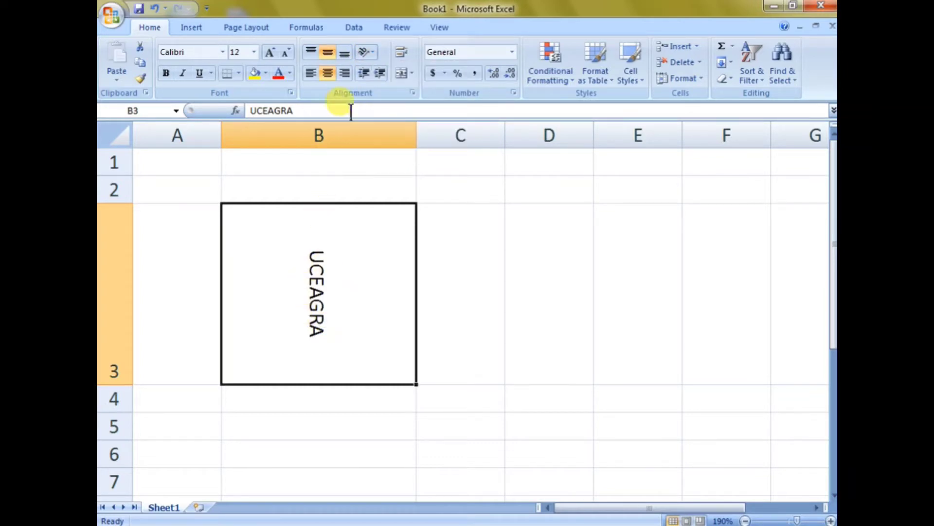
Step: Set the text orientation of cell B3 to 0 degrees in the cell alignment settings
click(361, 50)
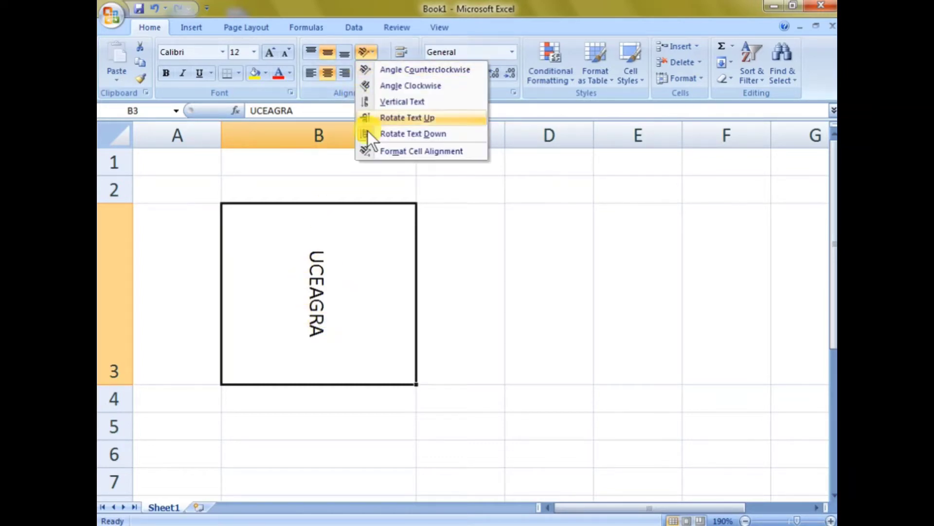
click(373, 156)
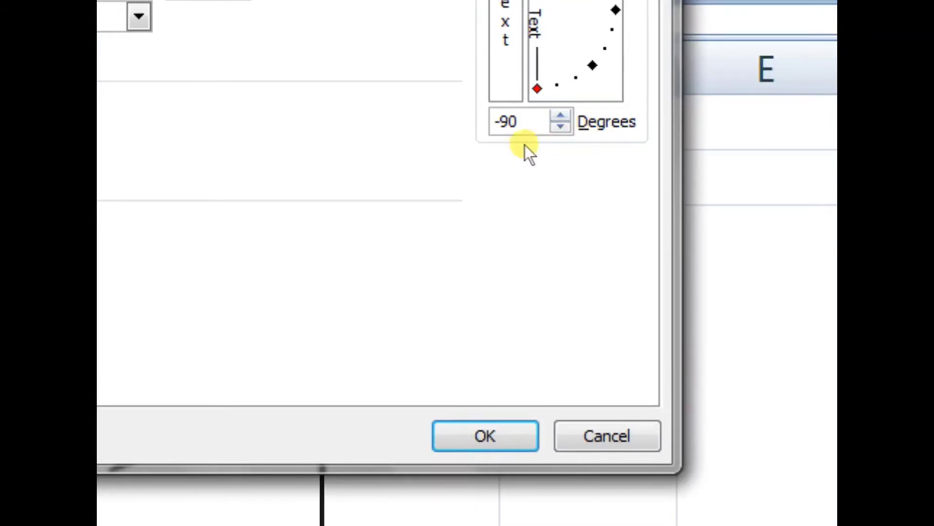
double_click(499, 191)
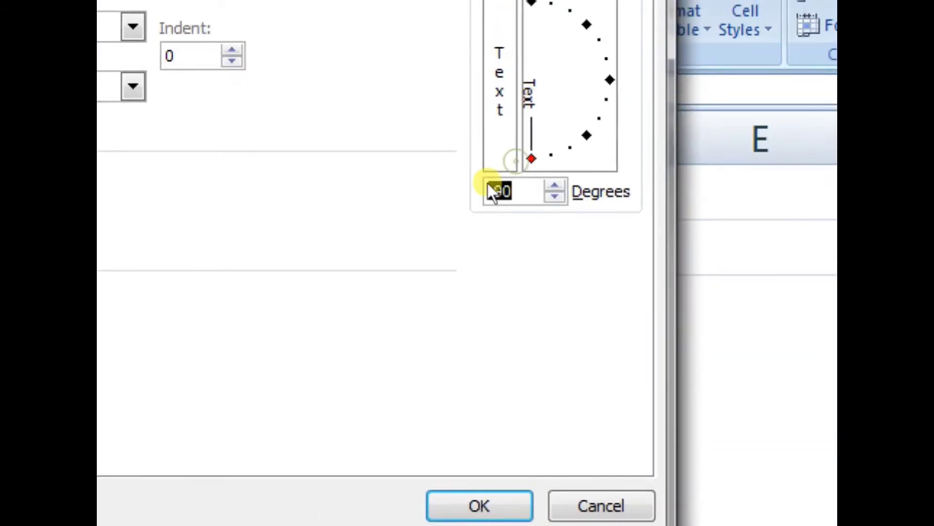
text(0)
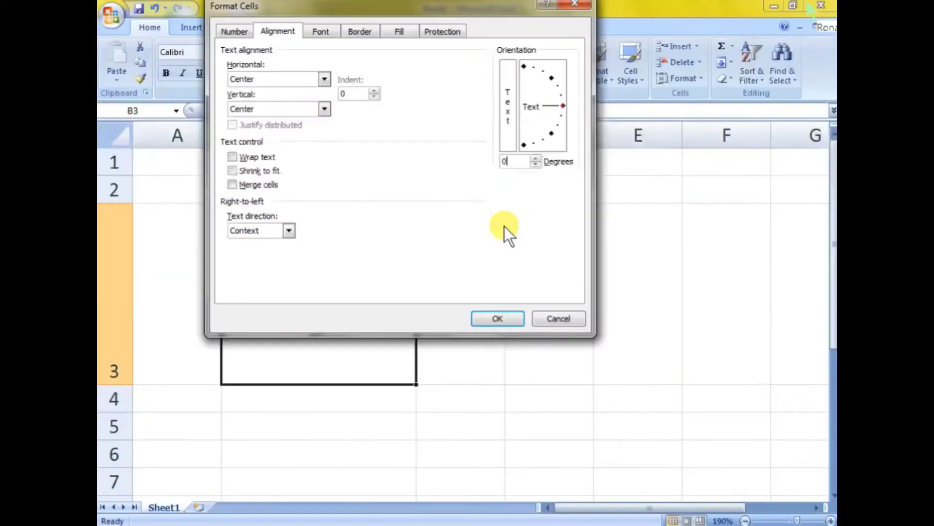
click(495, 320)
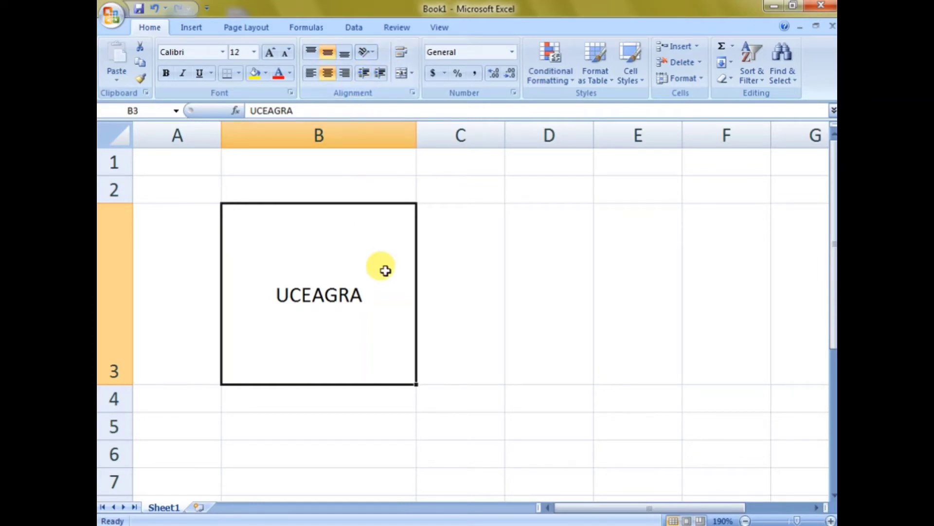
Step: Increase the indent of the text in cell B3 by three levels
click(381, 68)
click(382, 69)
click(382, 69)
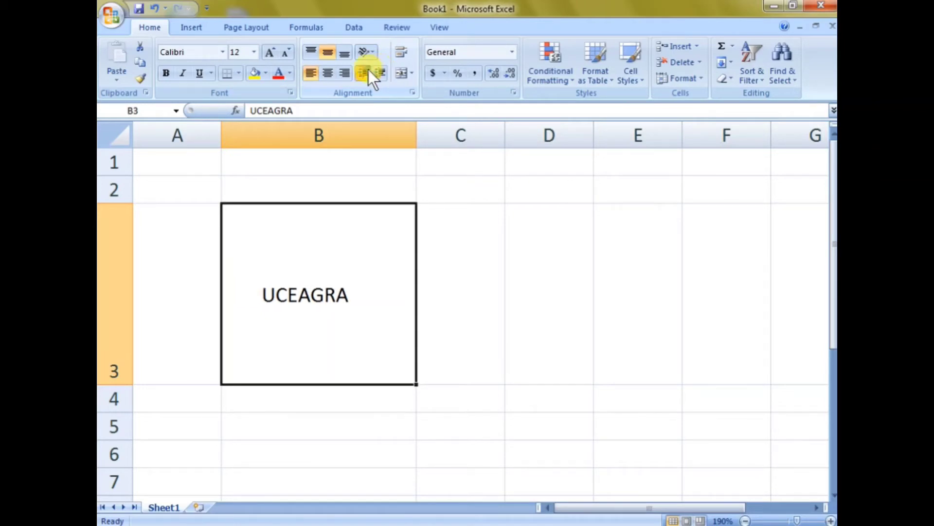
Step: Decrease the indent of cell B3 back to the cell's left edge and finish with an indent of one level
click(368, 69)
click(367, 69)
click(369, 70)
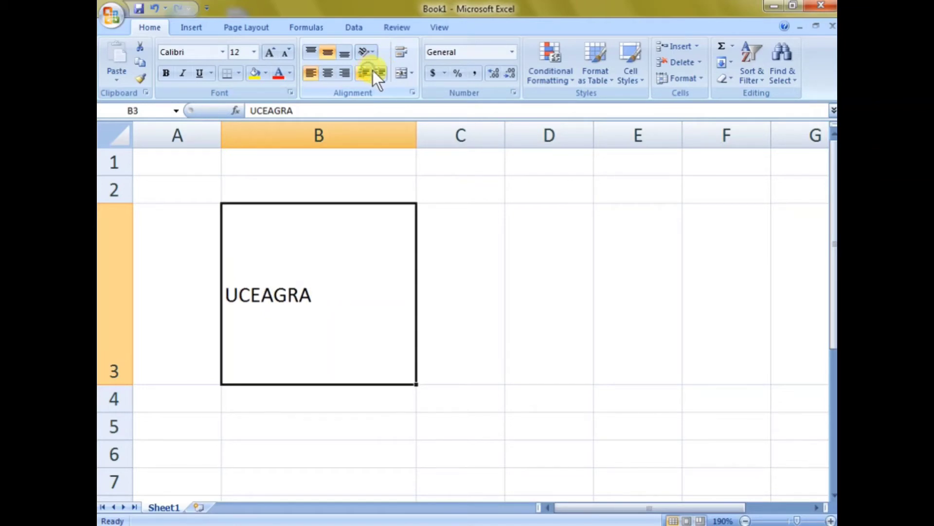
click(380, 74)
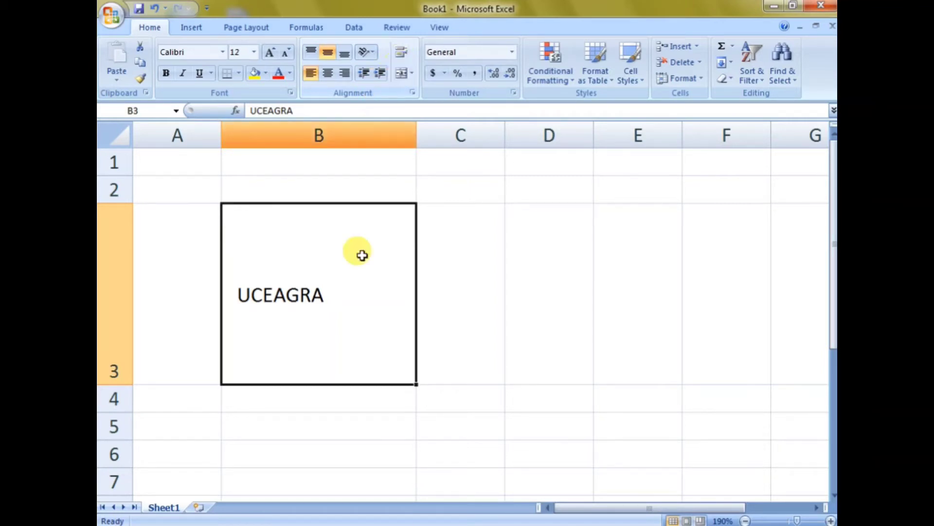
Step: Enter the text UNIQUE COMPUTER EDUCATION in cell B16
scroll(292, 224, down, 4)
click(277, 194)
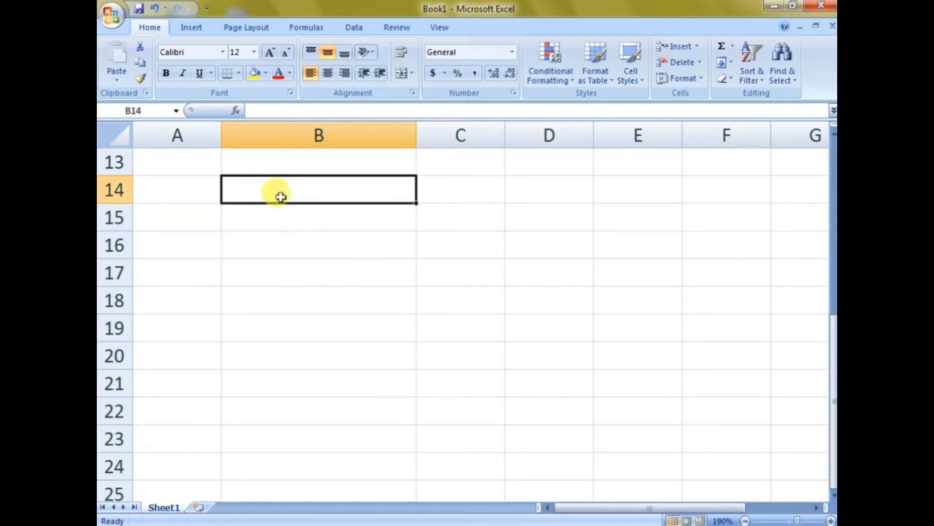
click(287, 226)
click(294, 253)
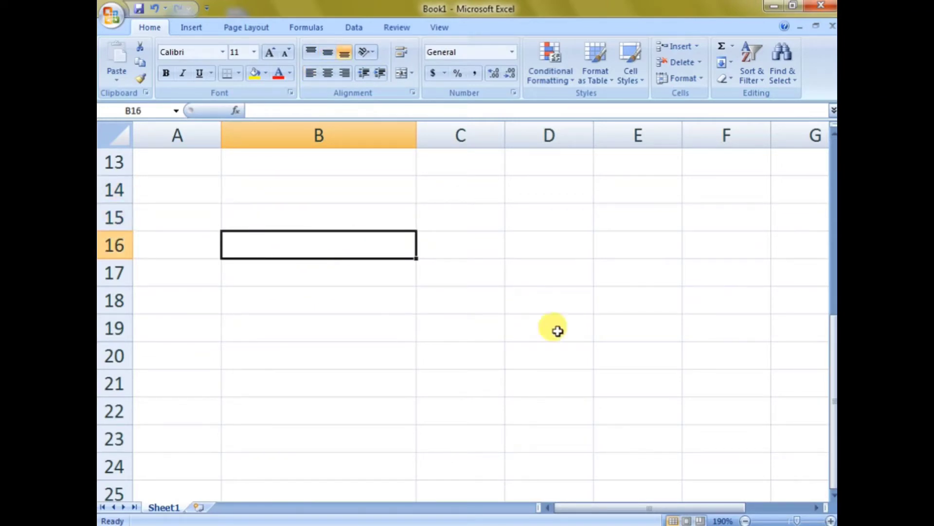
text(UNIQ)
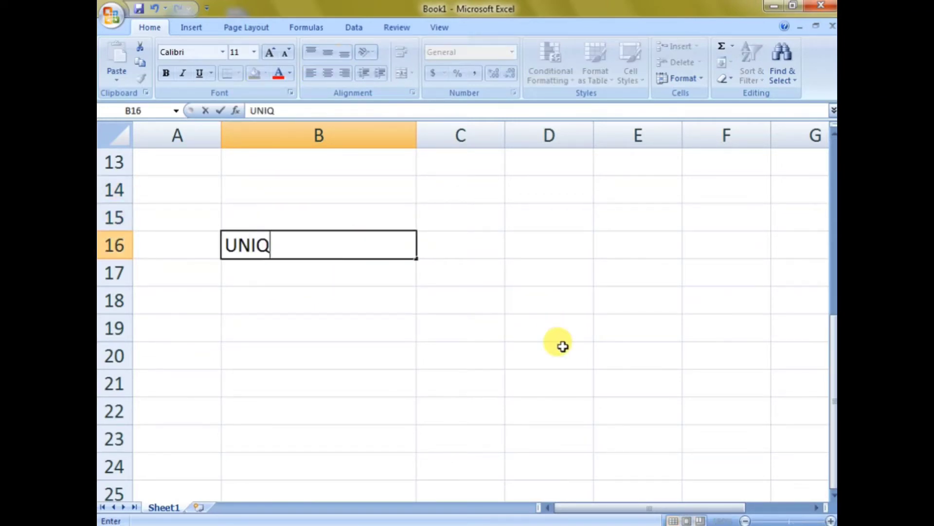
text(UE COMPUTER)
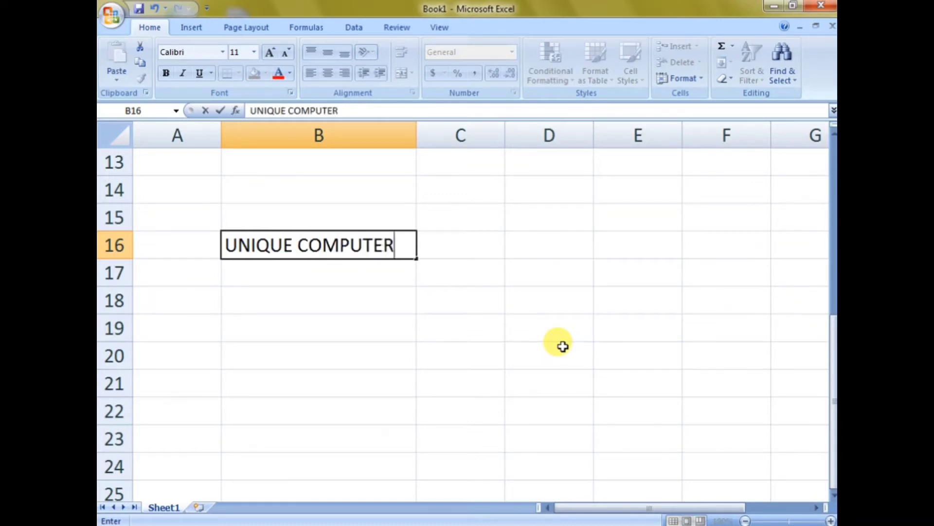
text( EDUCATION)
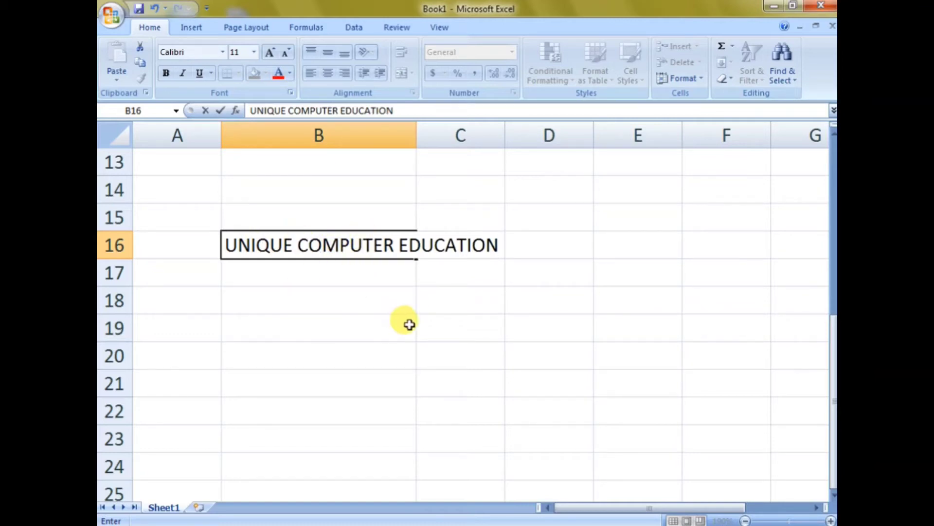
key(Return)
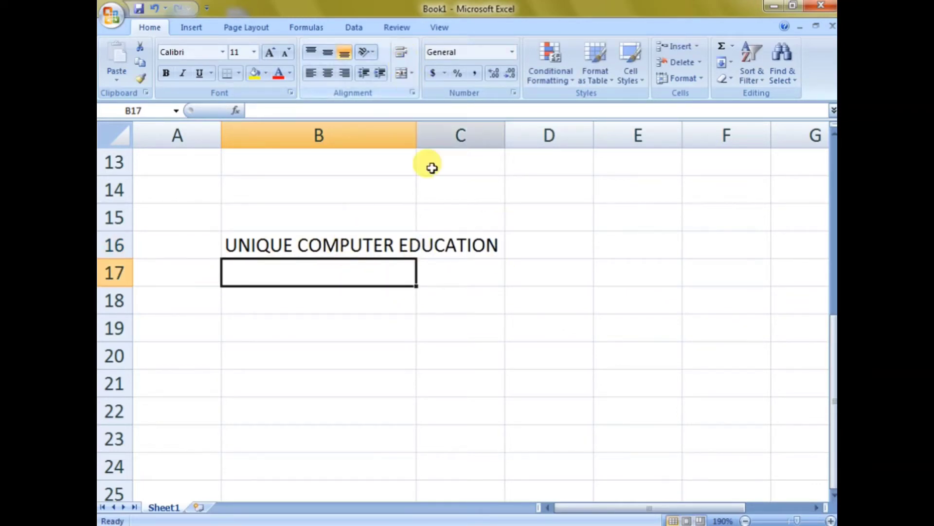
Step: Enter the text UNIQUE COMPUTER EDUCATION in cell E23
scroll(497, 299, down, 2)
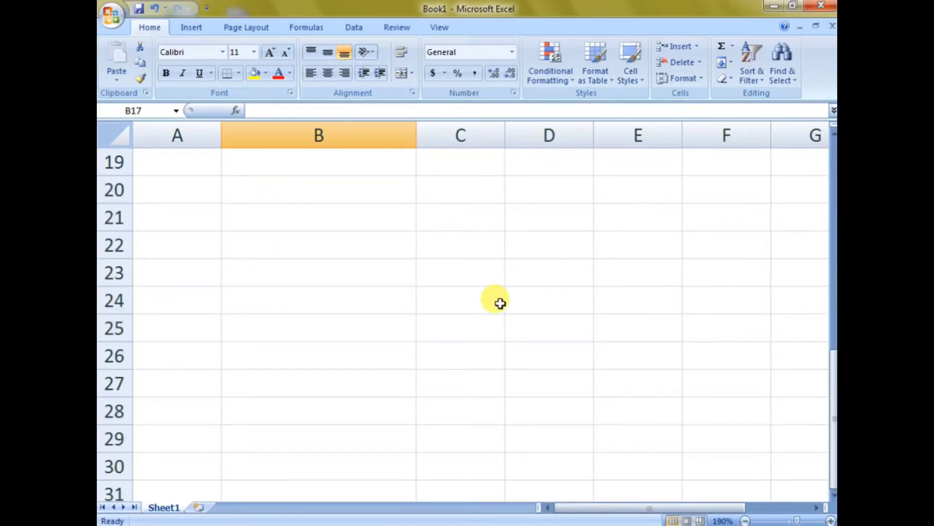
click(630, 295)
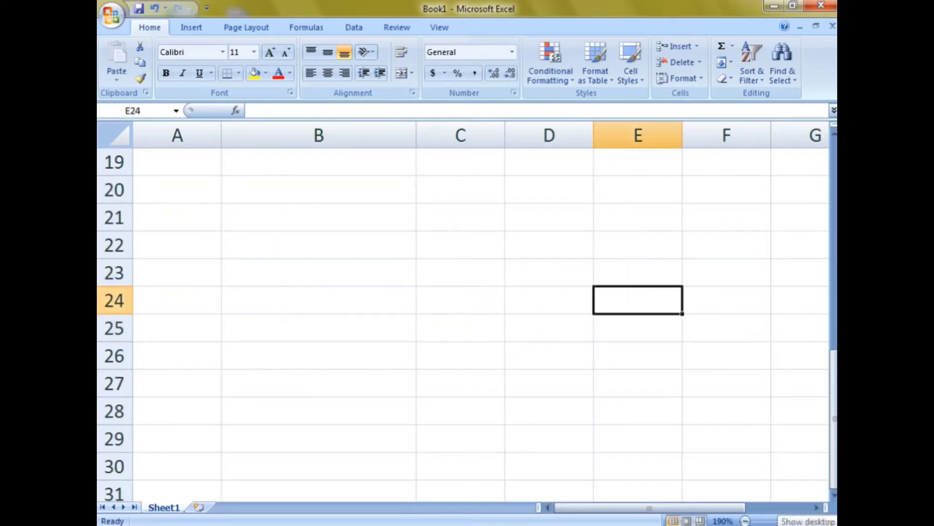
click(817, 508)
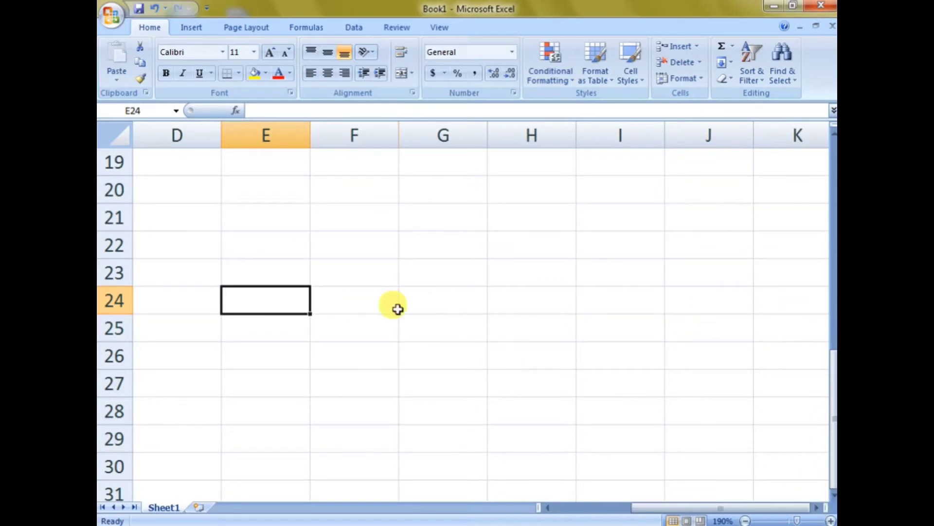
click(285, 261)
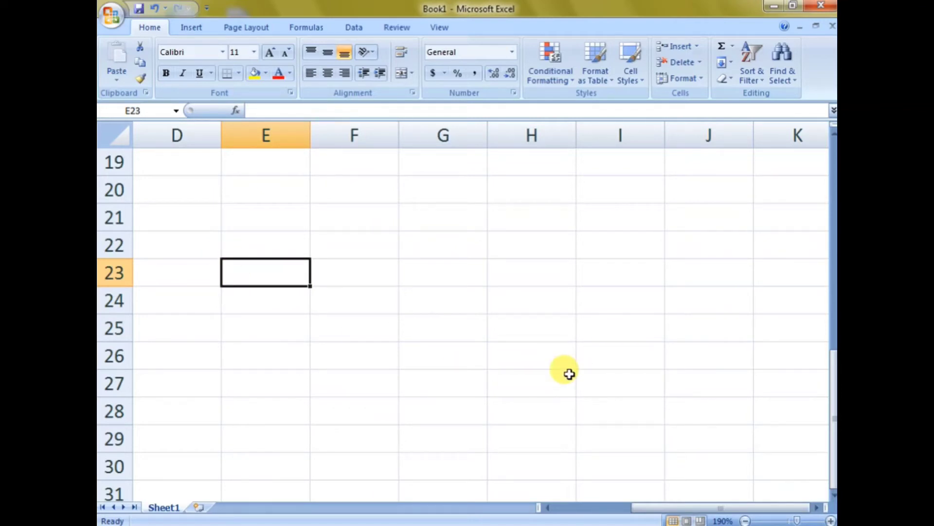
text(UNIQUE C)
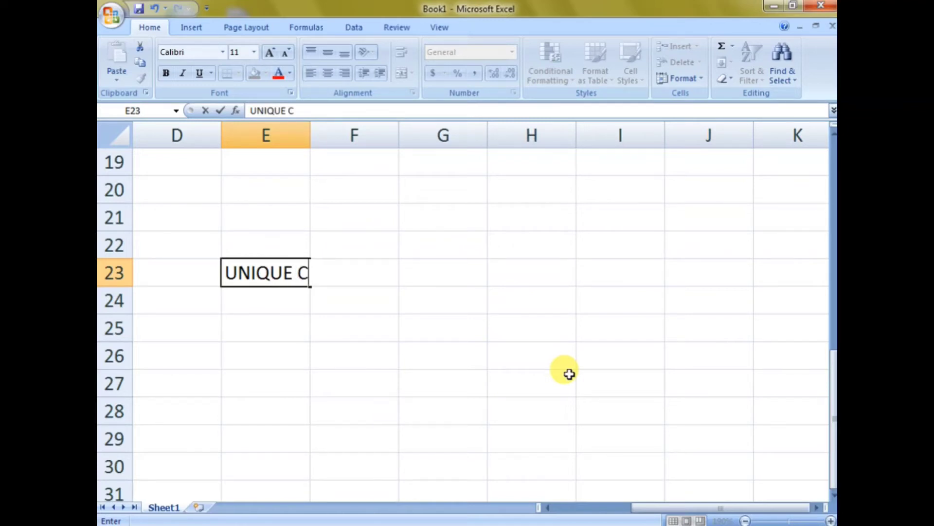
text(OMPUTER EDUCATION)
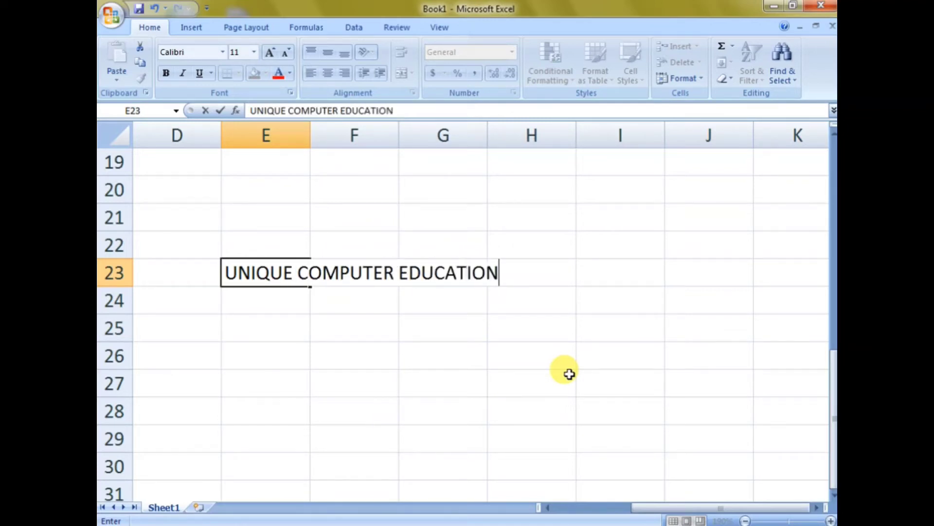
key(Return)
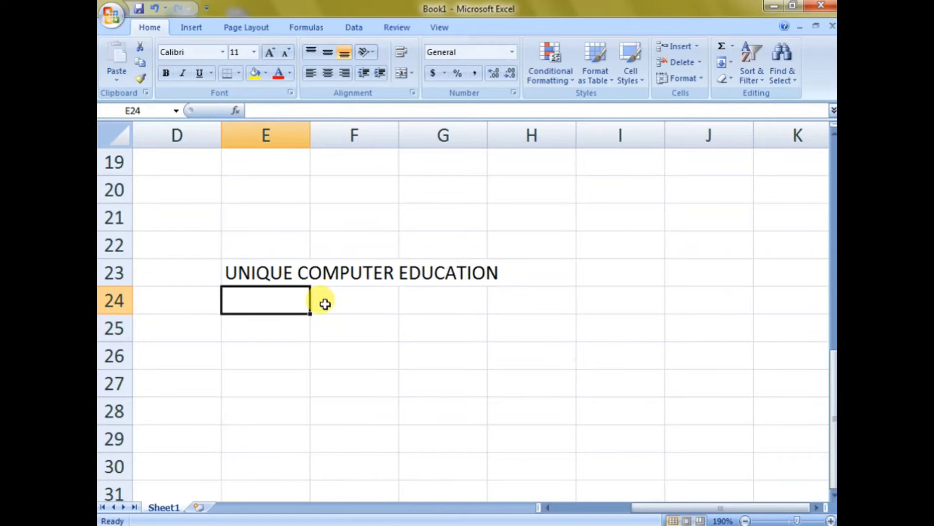
Step: Wrap the text in cell E23 and widen column E so that each word fits on its own line
click(257, 273)
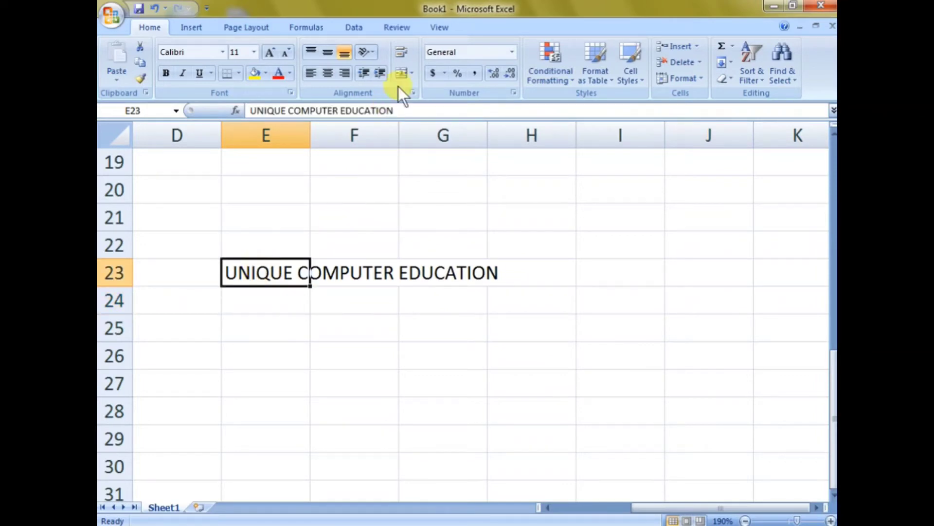
click(398, 56)
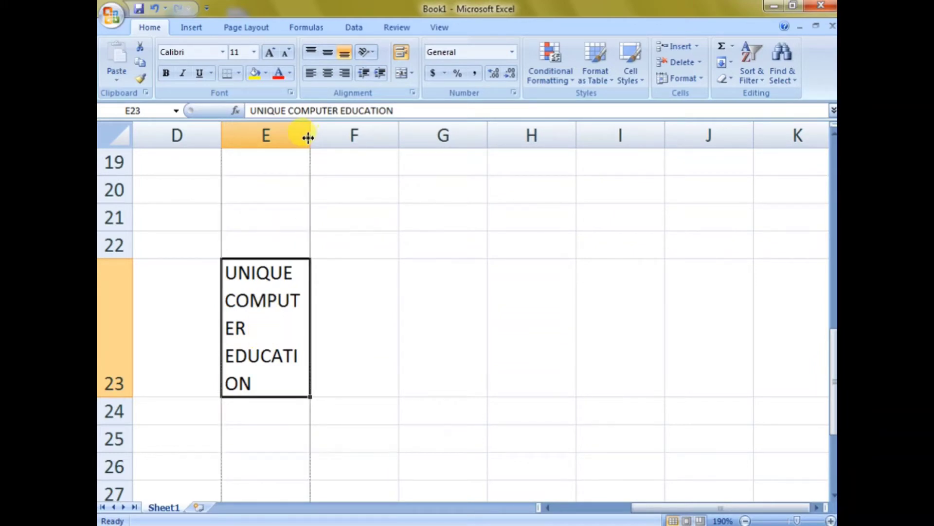
drag(311, 137, 348, 135)
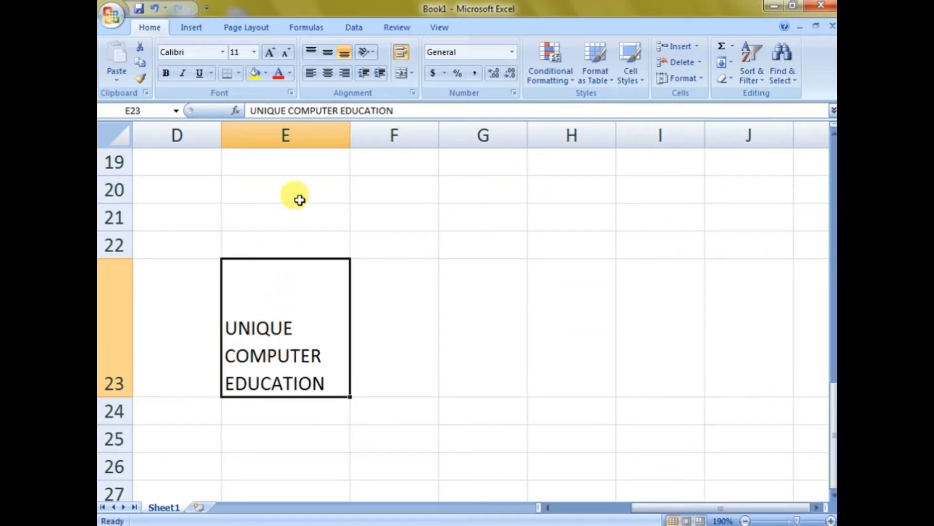
Step: Center the wrapped text in cell E23 horizontally and vertically, with the row height fitted to its three lines
click(332, 75)
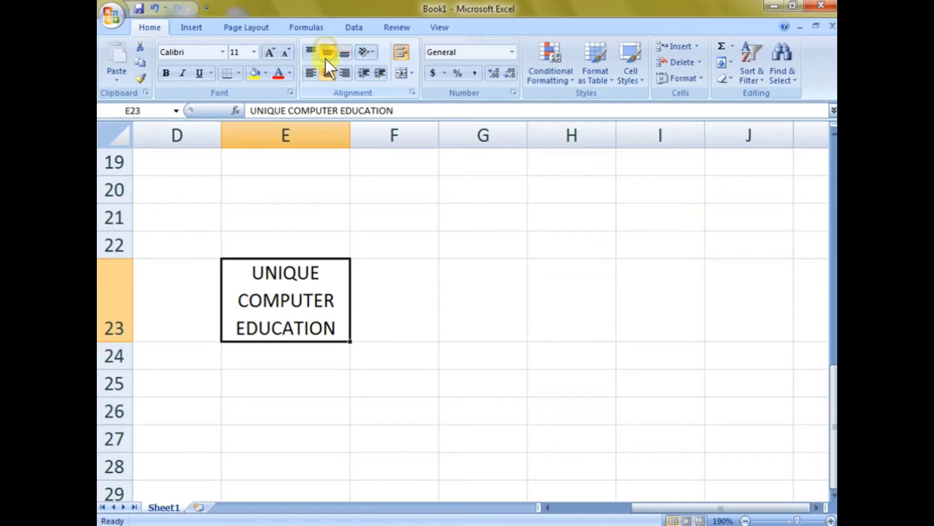
click(375, 286)
click(292, 288)
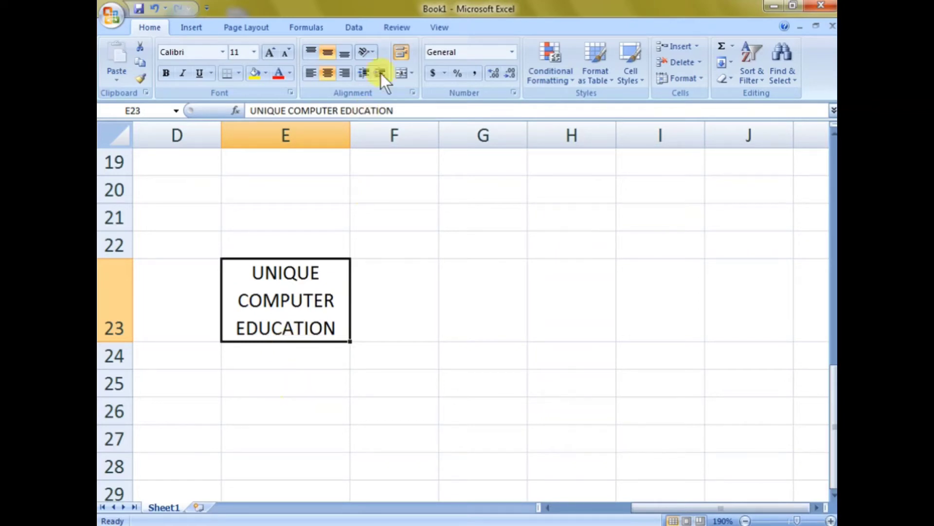
Step: Turn text wrapping off for cell E23 and switch it back on
click(399, 54)
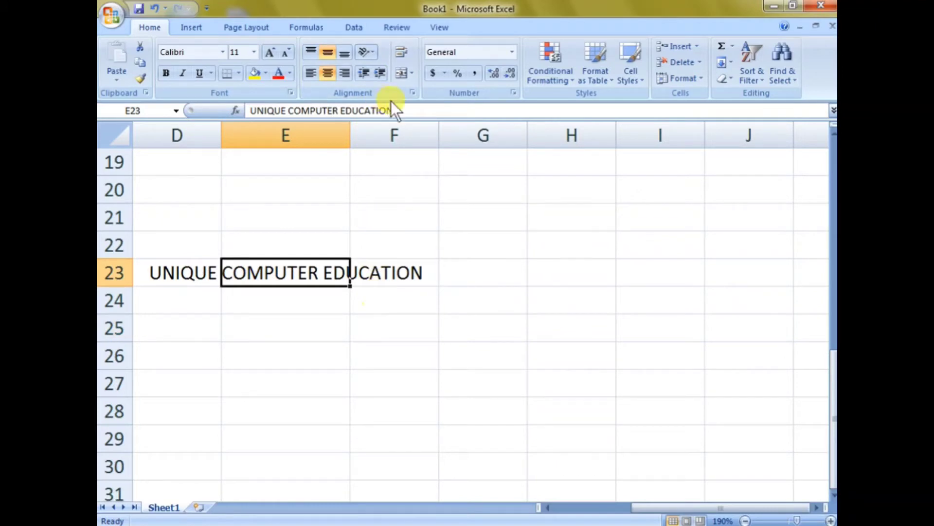
click(399, 58)
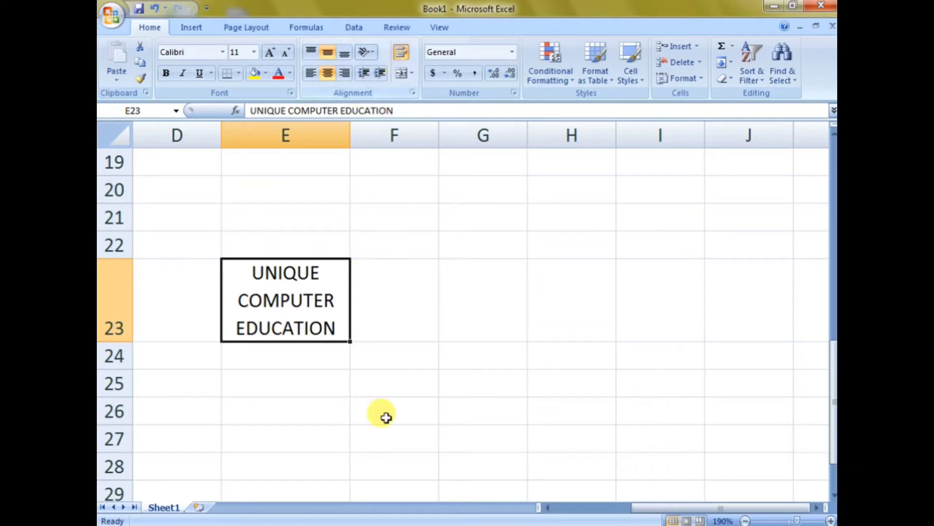
Step: Enter UNIQUE, COMPUTER and EDUCATION on three separate lines within cell E31 and center the text horizontally
scroll(385, 419, down, 3)
click(267, 246)
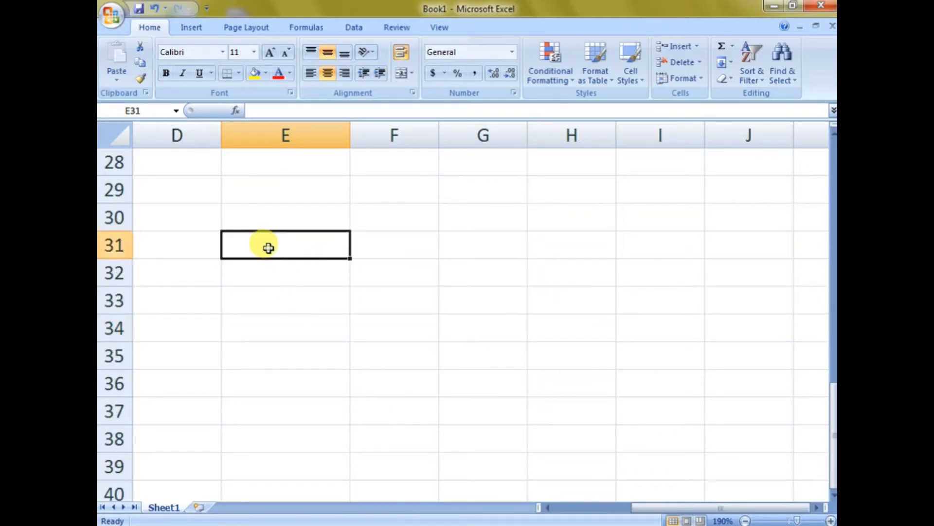
text(UNIQUE)
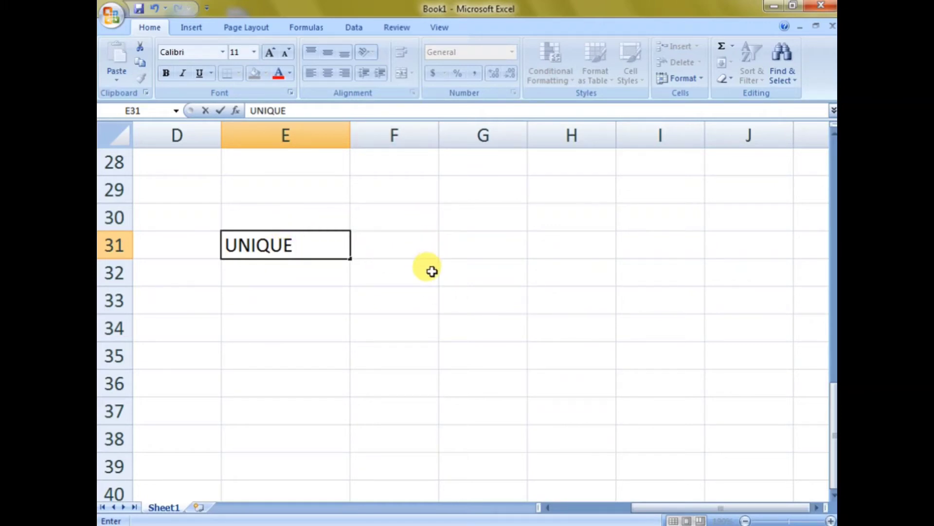
key(alt+Return)
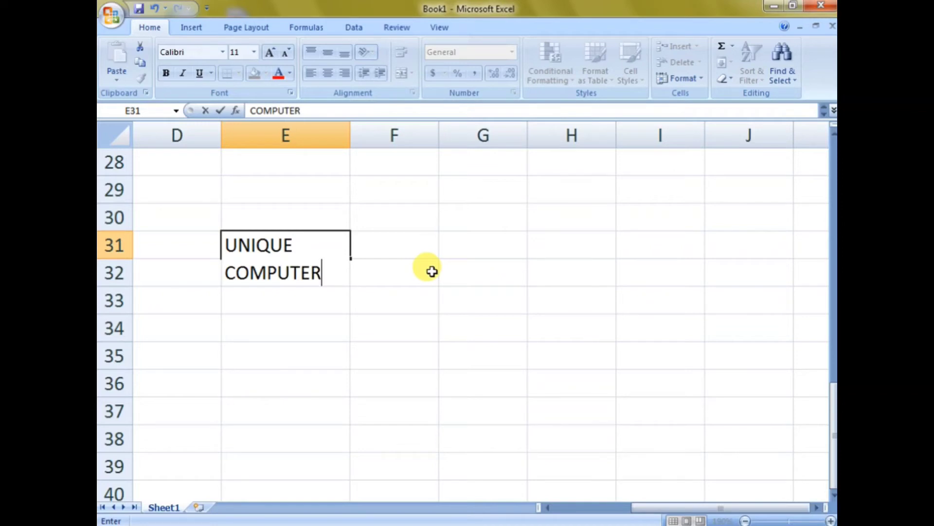
key(alt+Return)
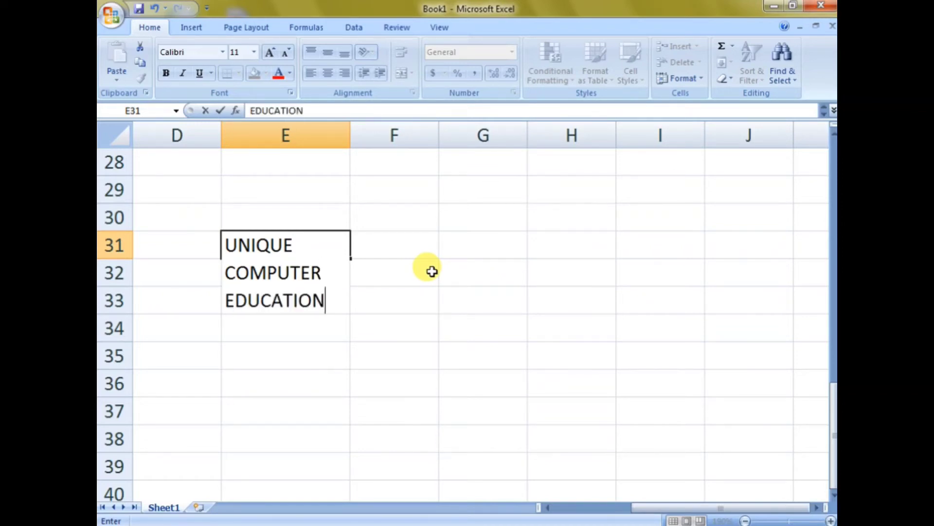
key(Return)
key(Up)
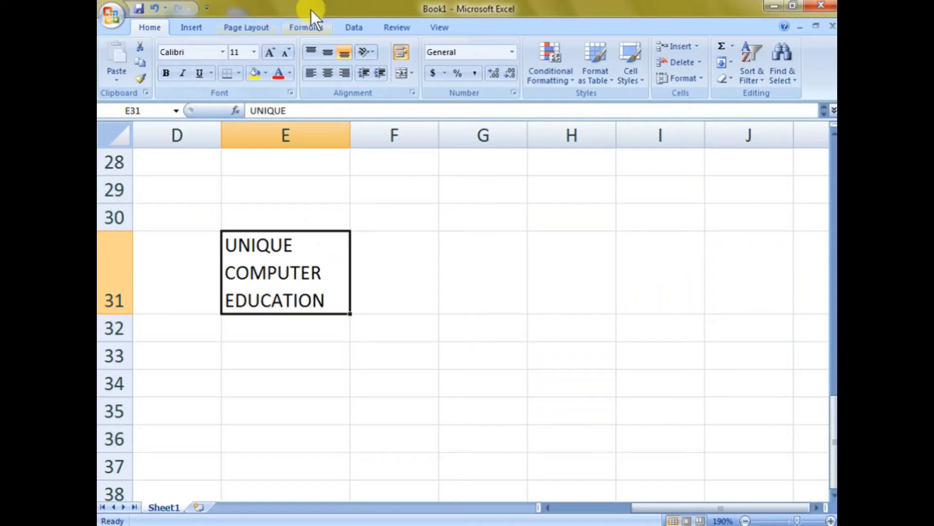
click(328, 74)
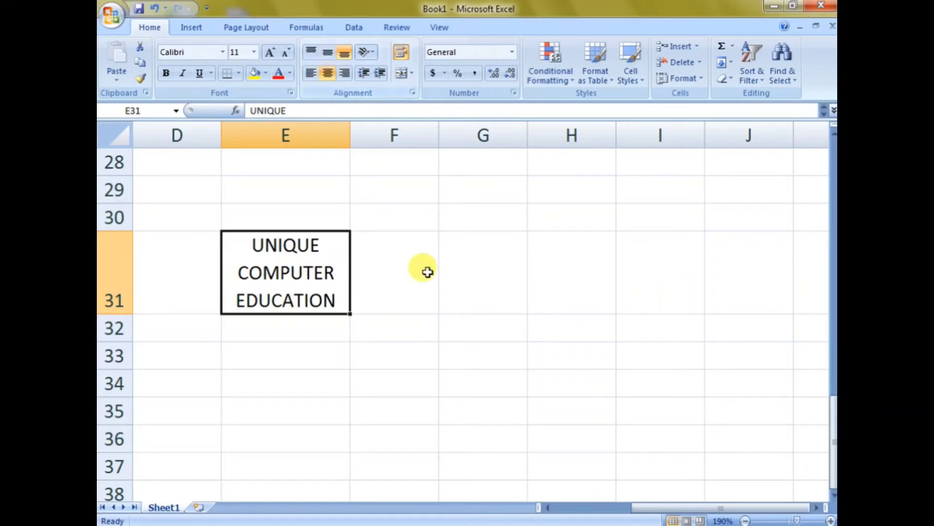
Step: Compare the automatically wrapped text in cell E23 with the manually broken lines in cell E31
click(440, 299)
scroll(426, 344, up, 2)
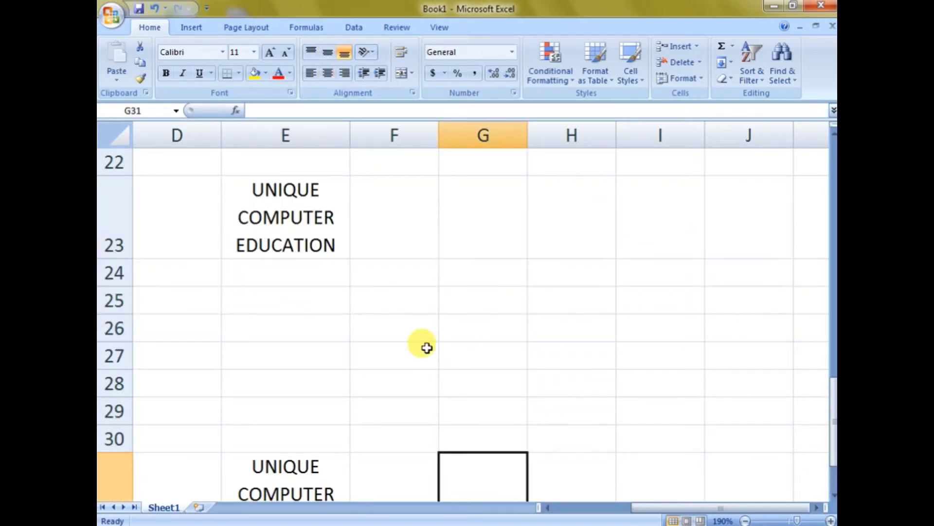
click(296, 238)
scroll(392, 317, down, 2)
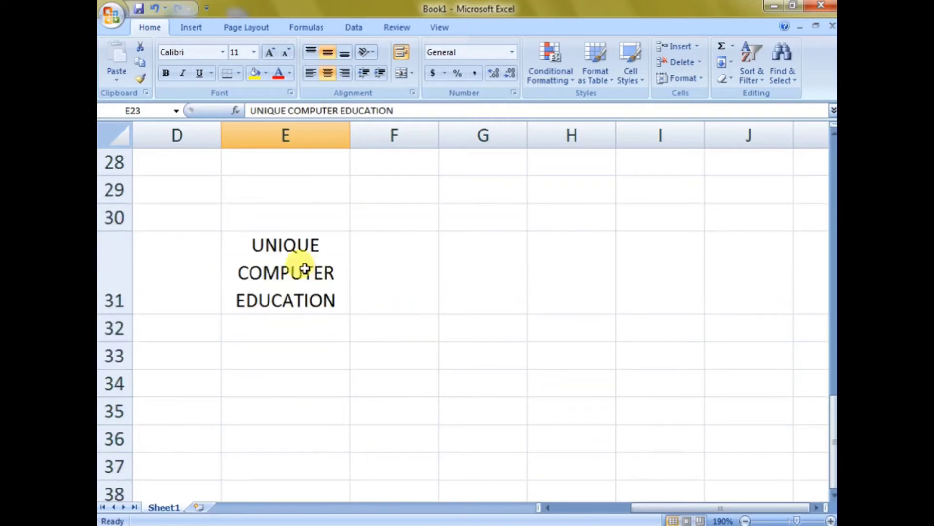
click(304, 268)
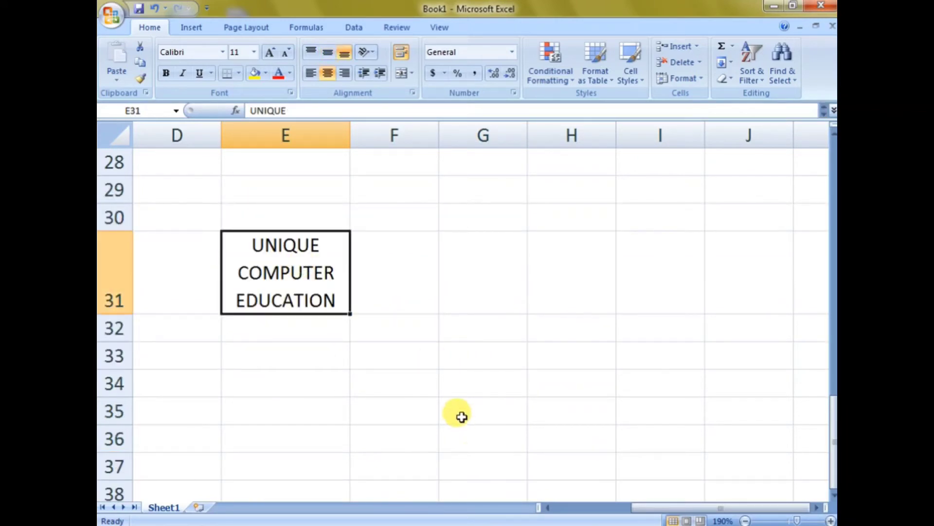
Step: Examine the available merge options: Merge & Center, Merge Across, Merge Cells and Unmerge Cells
click(413, 74)
click(434, 242)
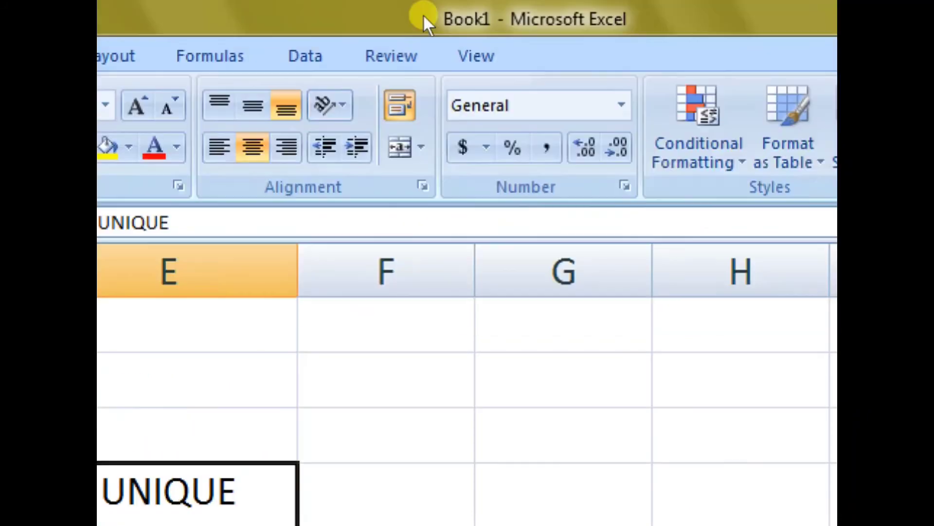
click(412, 142)
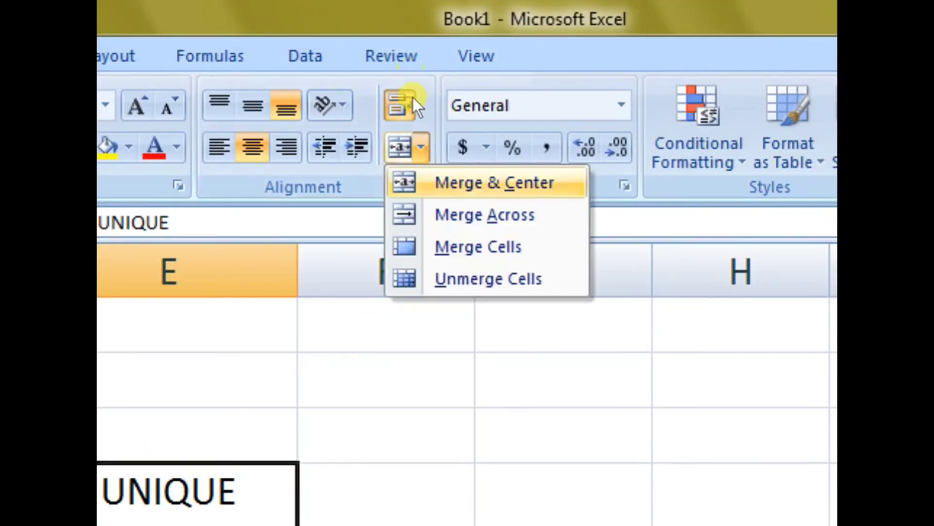
key(Up)
key(Up)
key(Down)
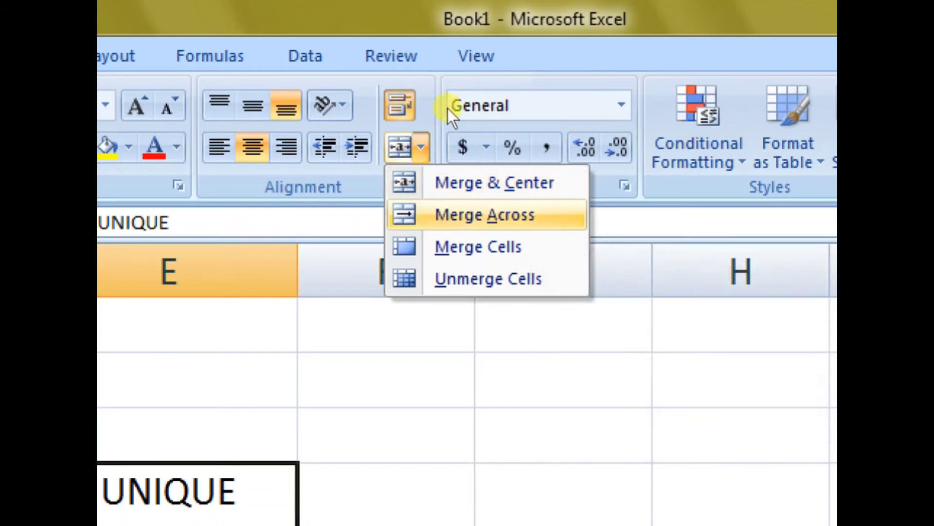
key(Down)
key(Down)
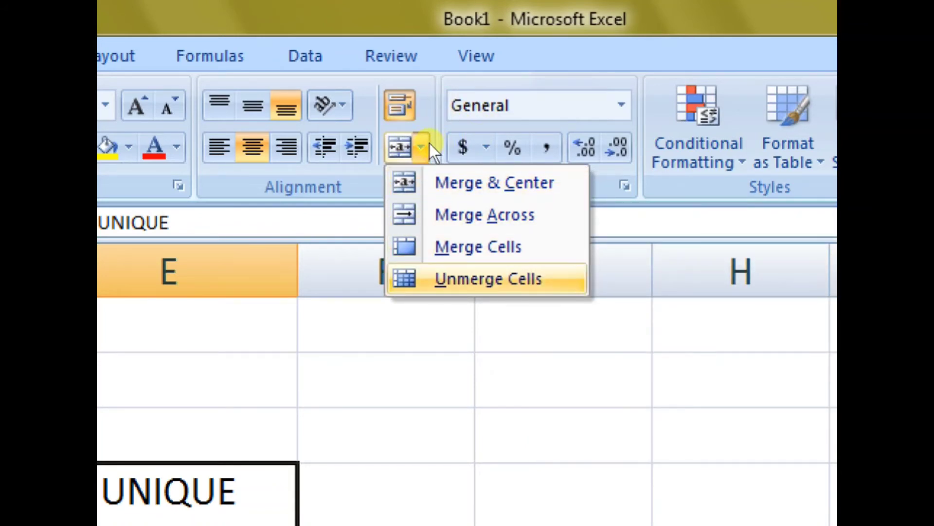
key(Down)
key(Down)
key(Down)
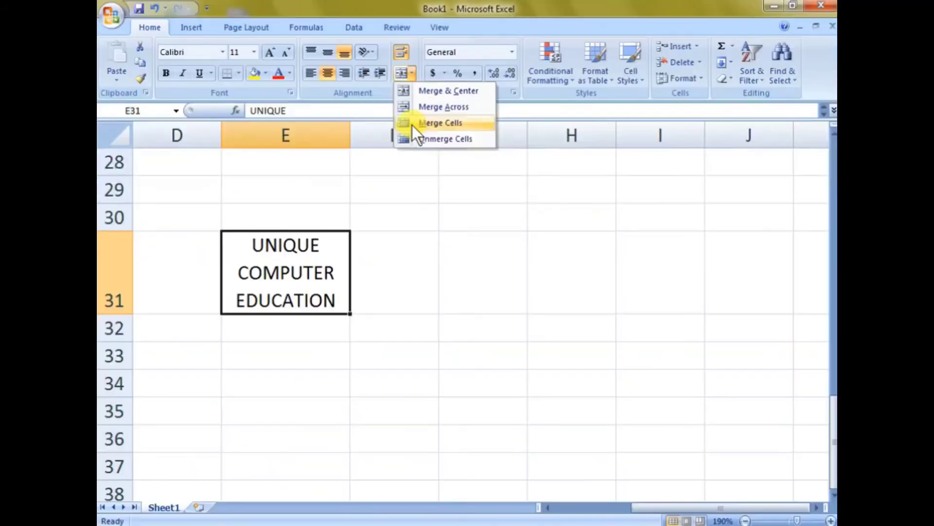
scroll(411, 340, down, 2)
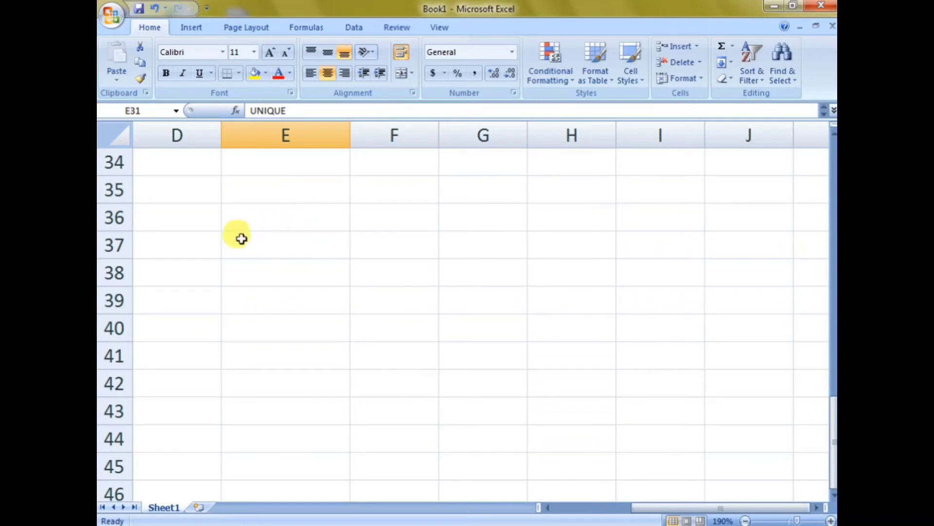
Step: Merge and center the range D36:J37 into one cell
click(230, 217)
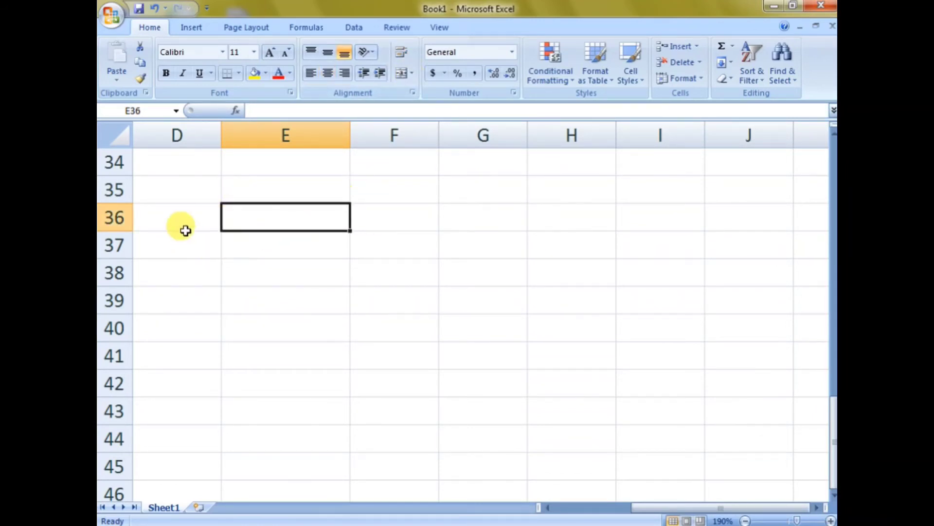
drag(183, 224, 746, 247)
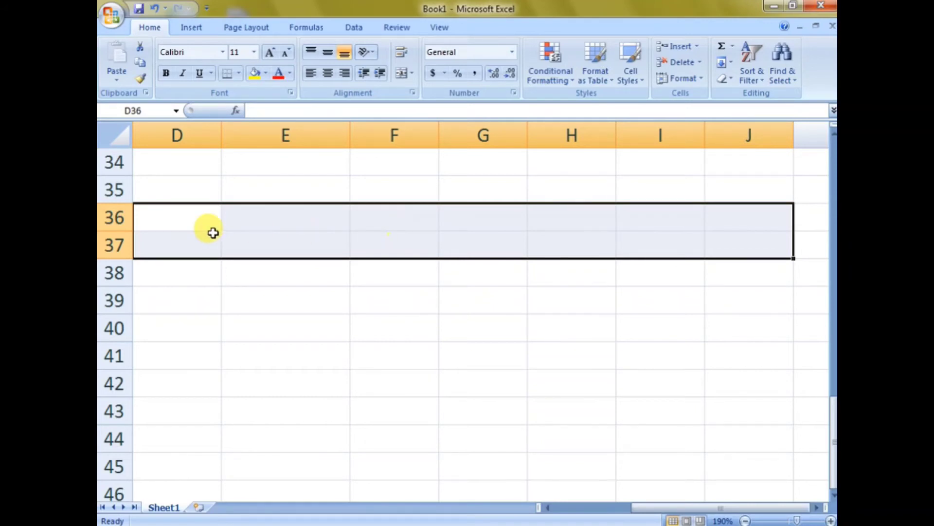
click(185, 214)
click(241, 216)
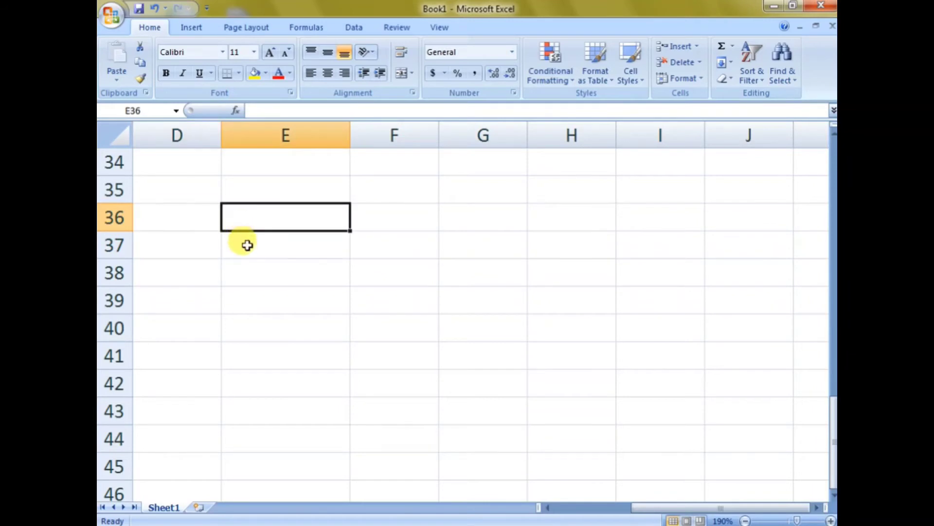
click(246, 243)
click(190, 215)
drag(311, 237, 734, 235)
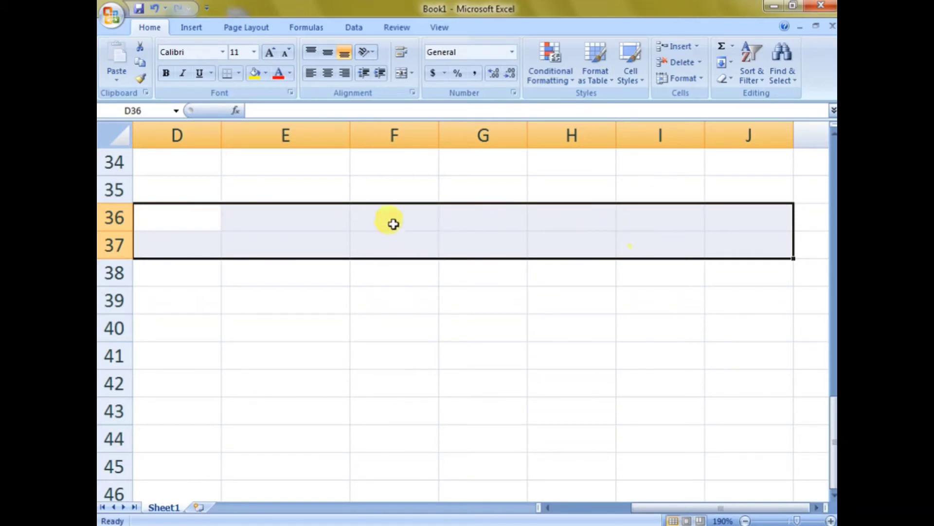
click(412, 72)
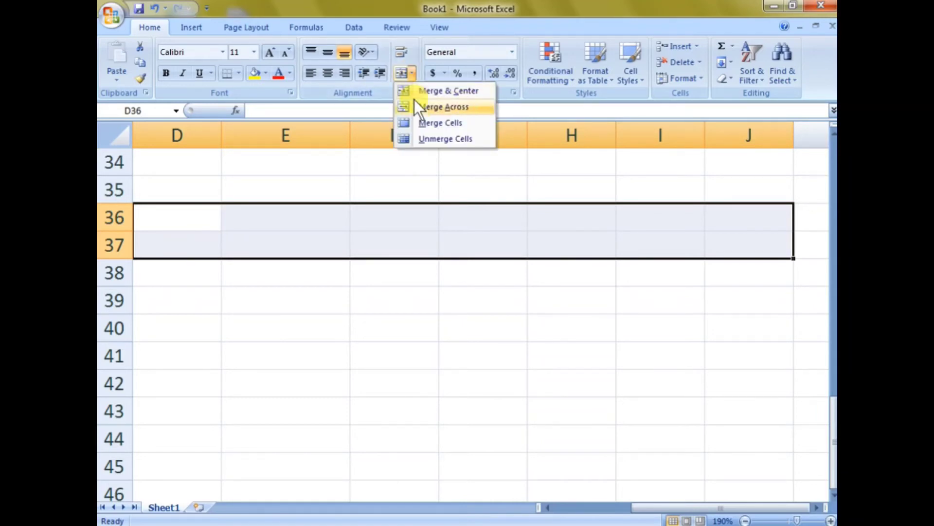
click(457, 92)
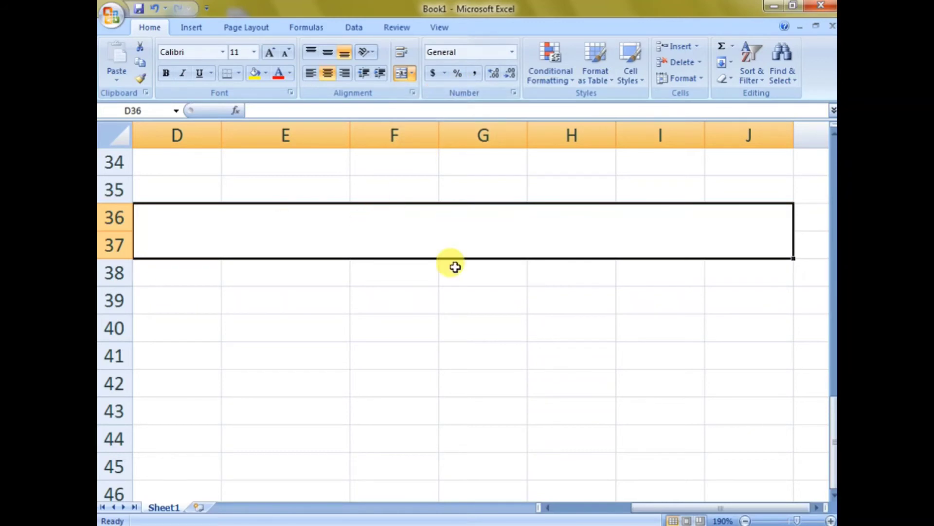
click(390, 362)
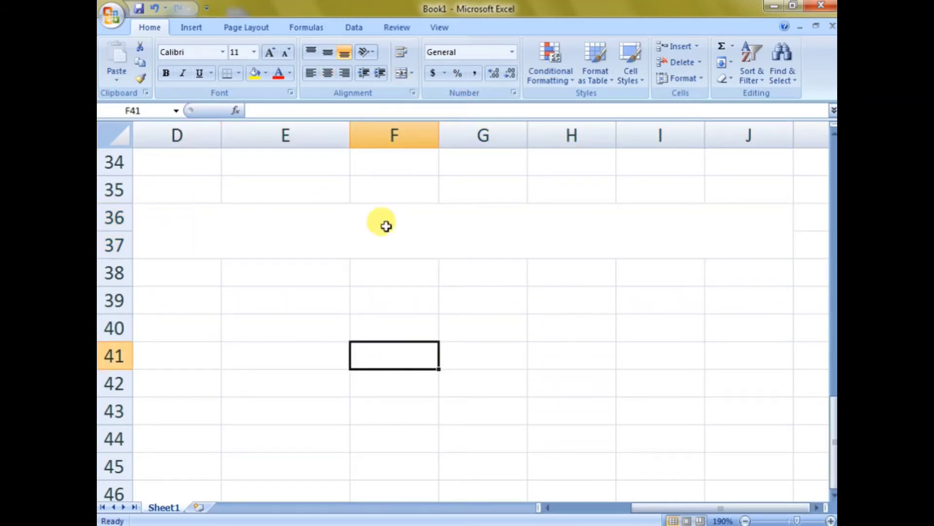
click(459, 223)
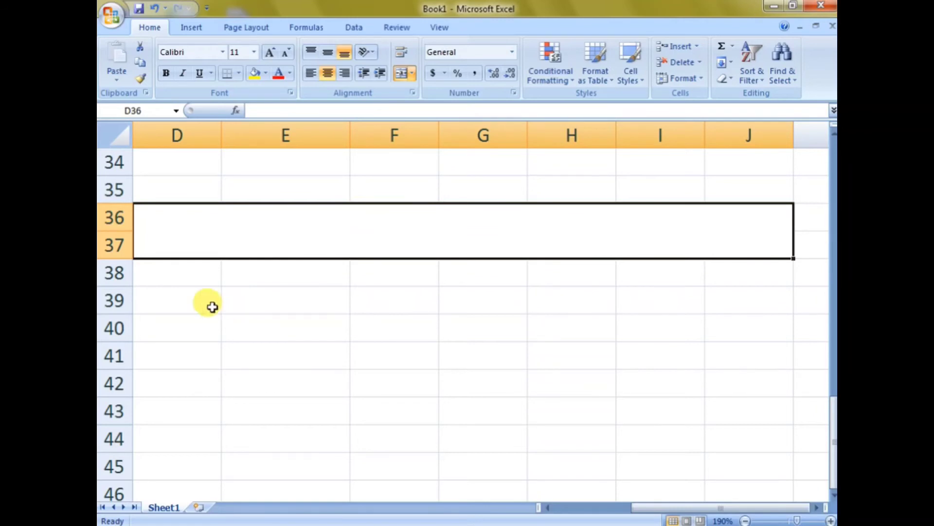
Step: Enter UNIQUE COMPUTER EDUCATION in cell D39 with the range D39:J40 selected
drag(194, 296, 745, 330)
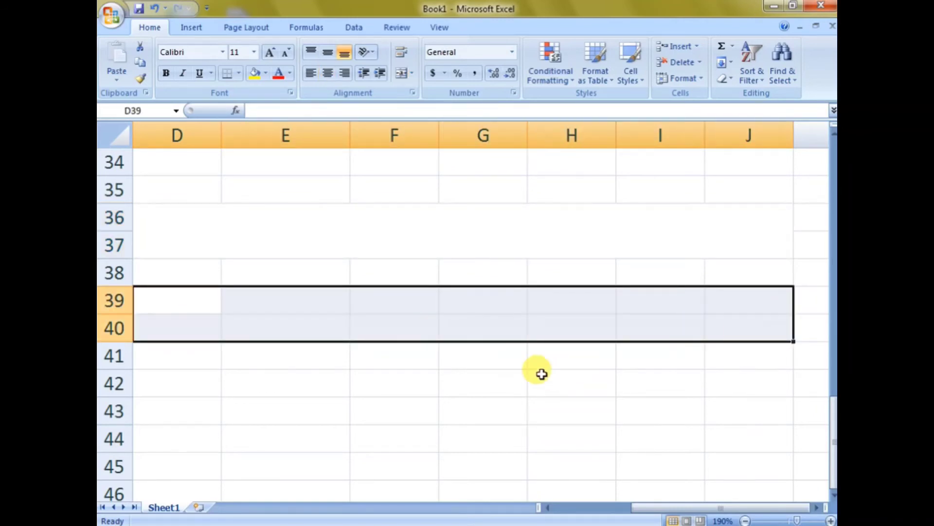
text(UNIQUE CO)
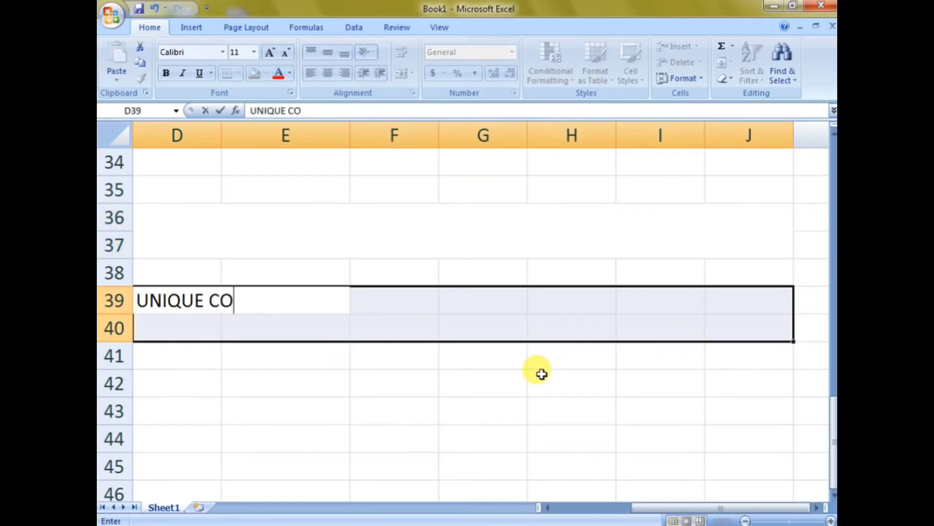
text(MPUTER EDUCATION)
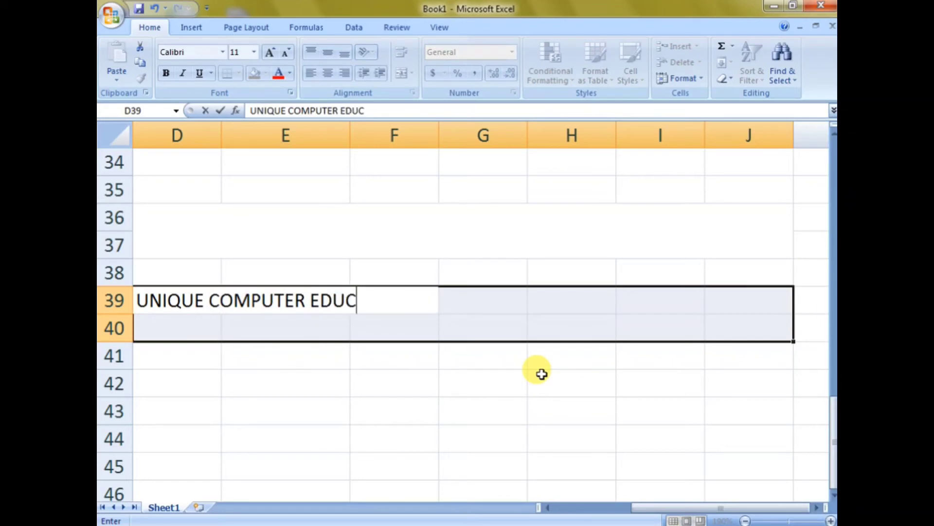
key(Return)
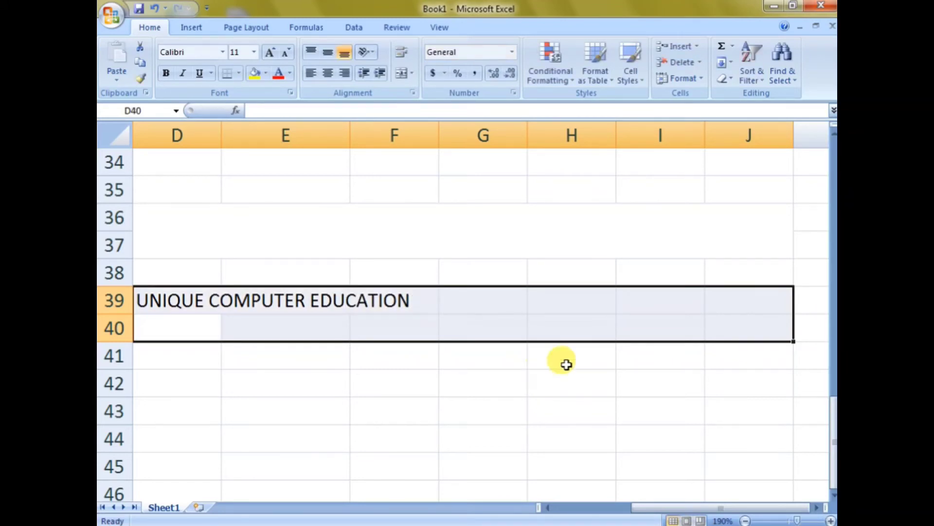
Step: Enter UNIQUE COMPUTER EDUCATION in the merged cell D36:J37
click(531, 243)
text(UNI)
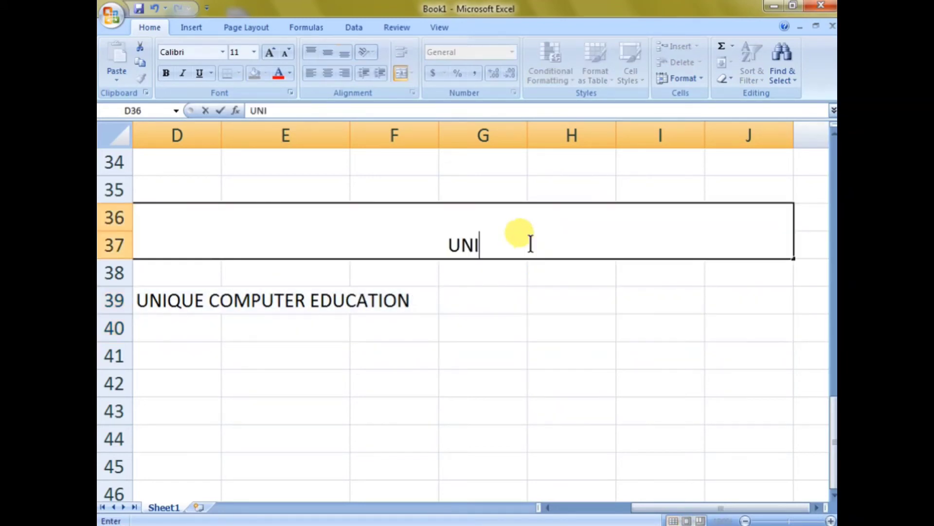
text(QUE COMPUTER EDUCATION)
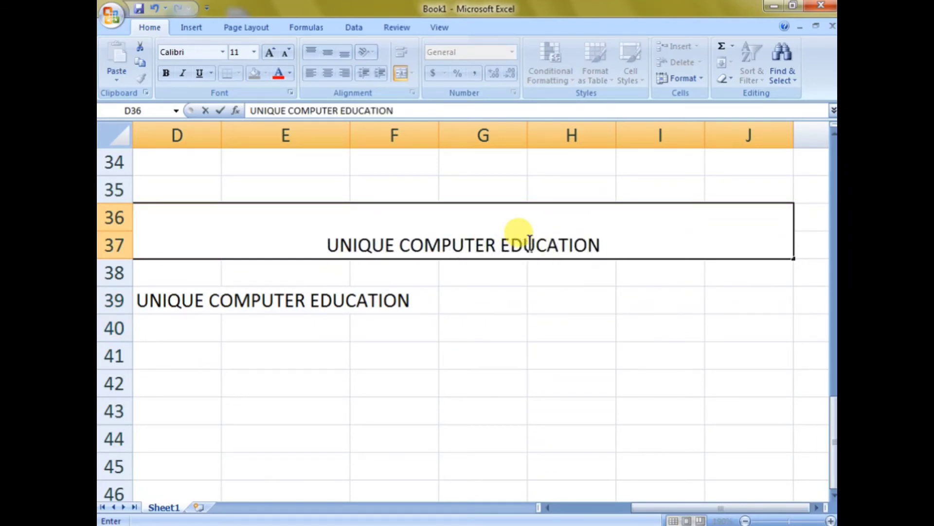
click(496, 306)
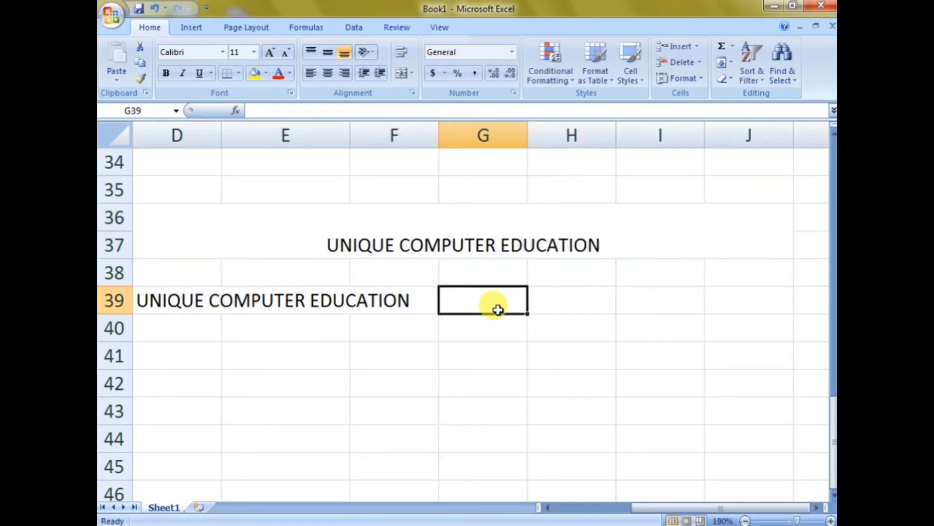
Step: Middle-align the text in the merged cell D36:J37 vertically and increase its font size to 20
click(445, 226)
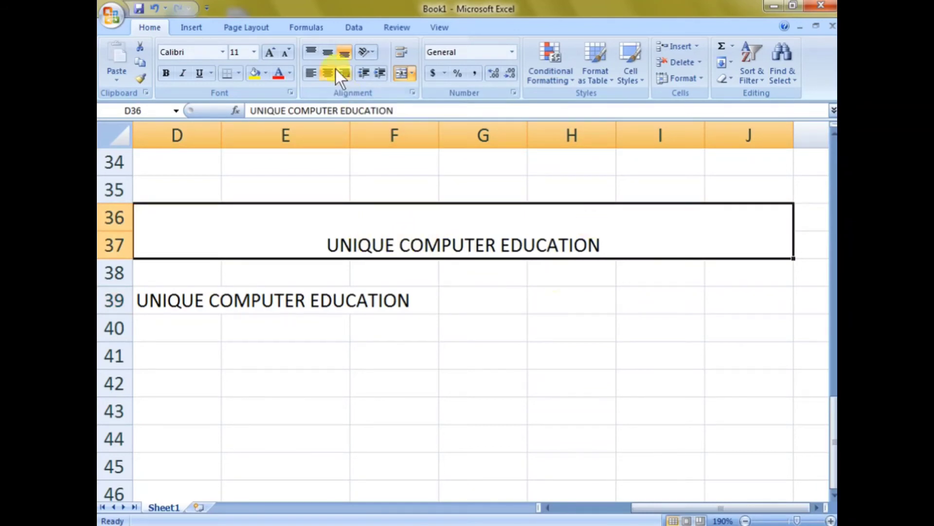
click(327, 56)
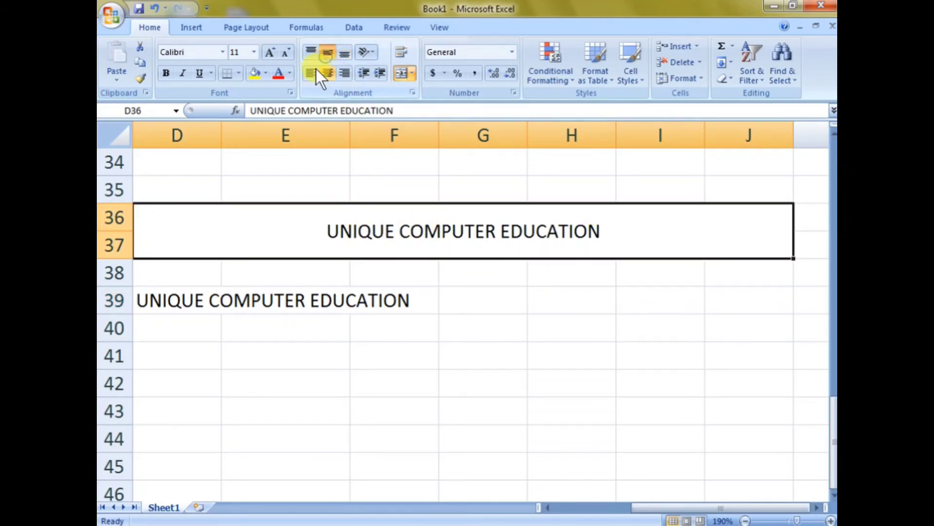
click(275, 51)
click(275, 51)
click(275, 51)
click(275, 51)
click(275, 52)
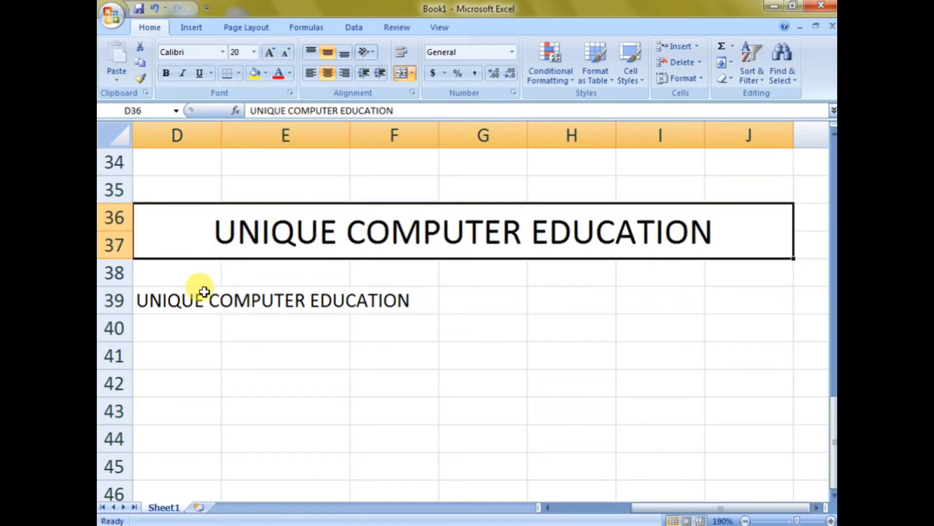
Step: Increase the font size of the unmerged range D39:J40 to 22
drag(203, 300, 753, 313)
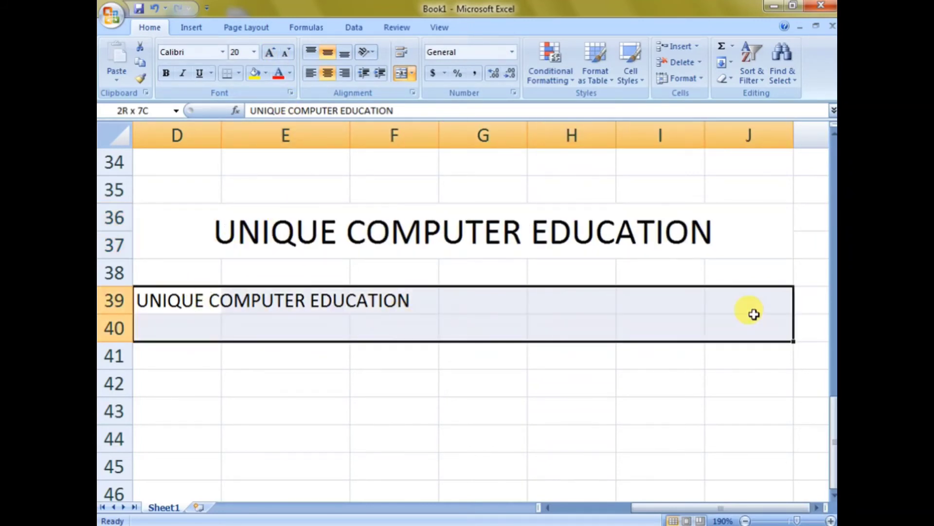
click(274, 52)
click(276, 50)
click(276, 51)
click(275, 50)
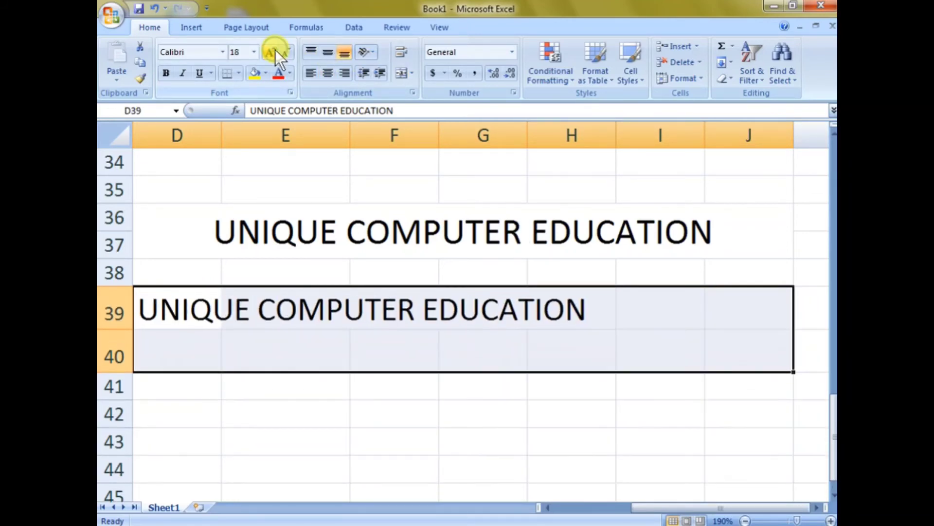
click(276, 50)
click(275, 51)
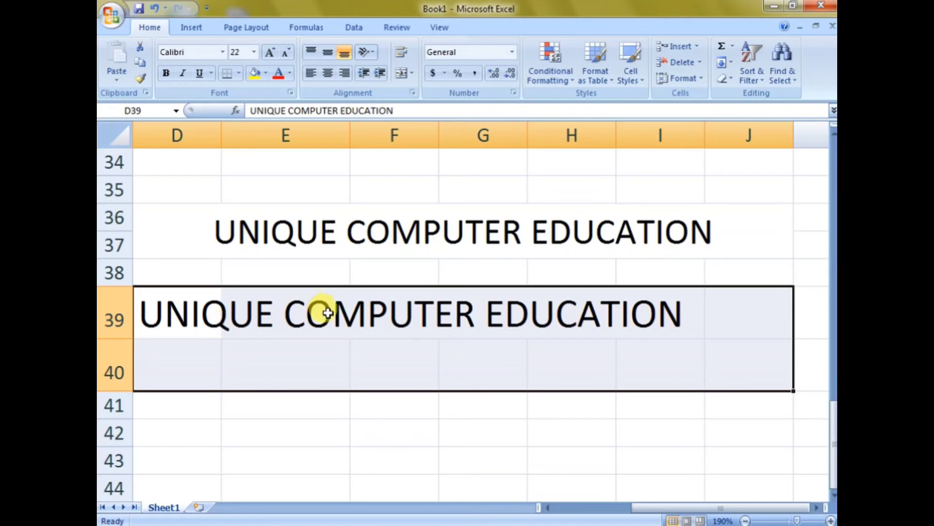
Step: Set the font size of the range D39:J40 to 12
click(285, 53)
click(285, 53)
click(285, 53)
click(285, 52)
click(285, 53)
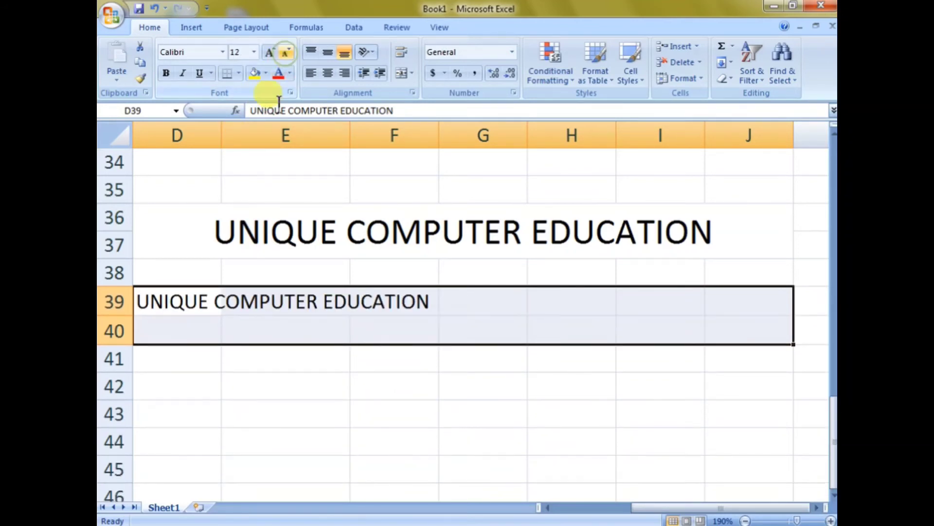
click(235, 250)
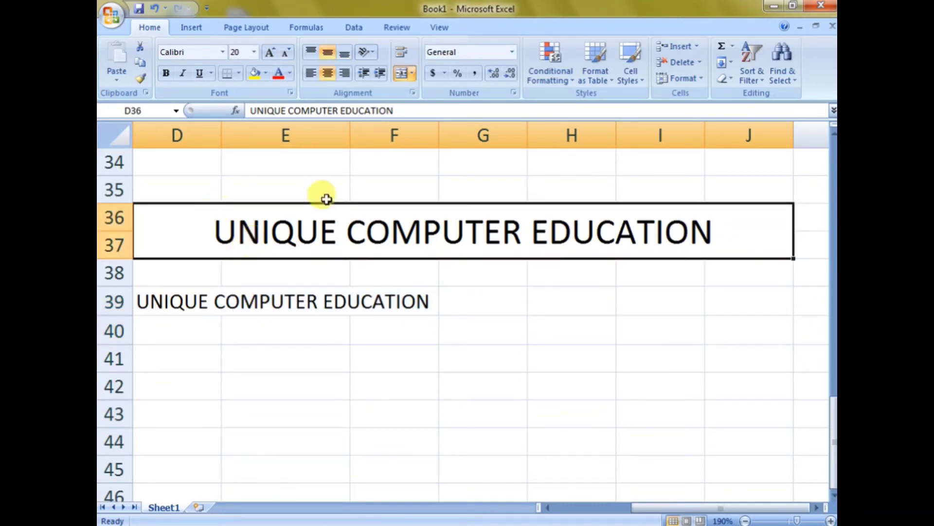
click(409, 75)
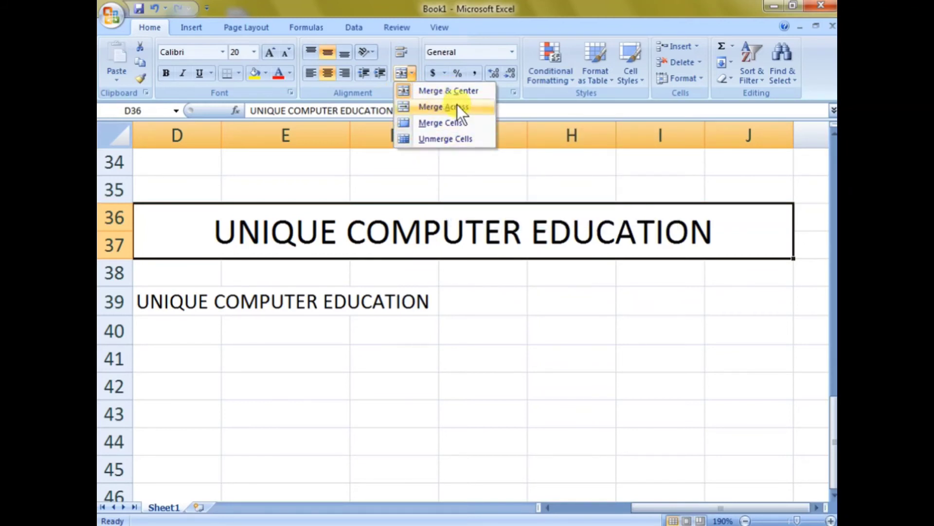
click(380, 325)
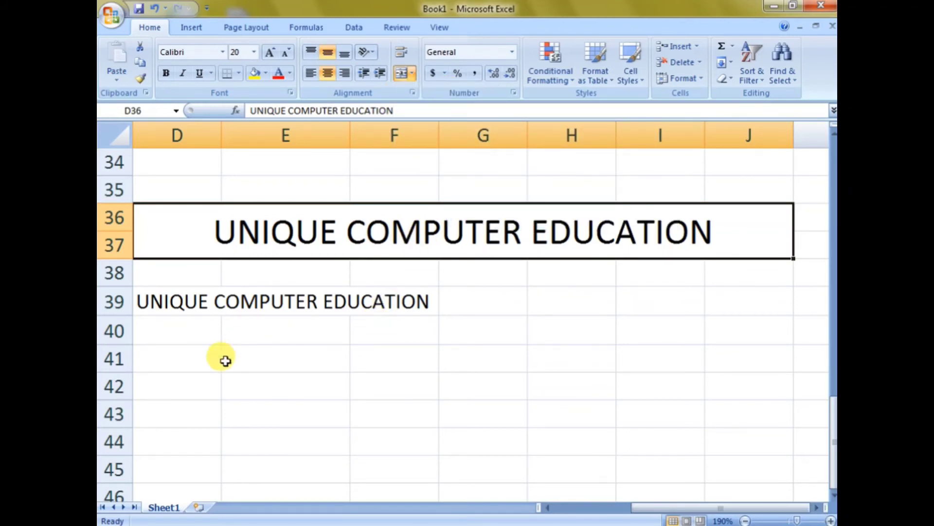
Step: Apply Merge Across to the range D39:H40 so each row merges separately
click(224, 359)
drag(188, 310, 550, 325)
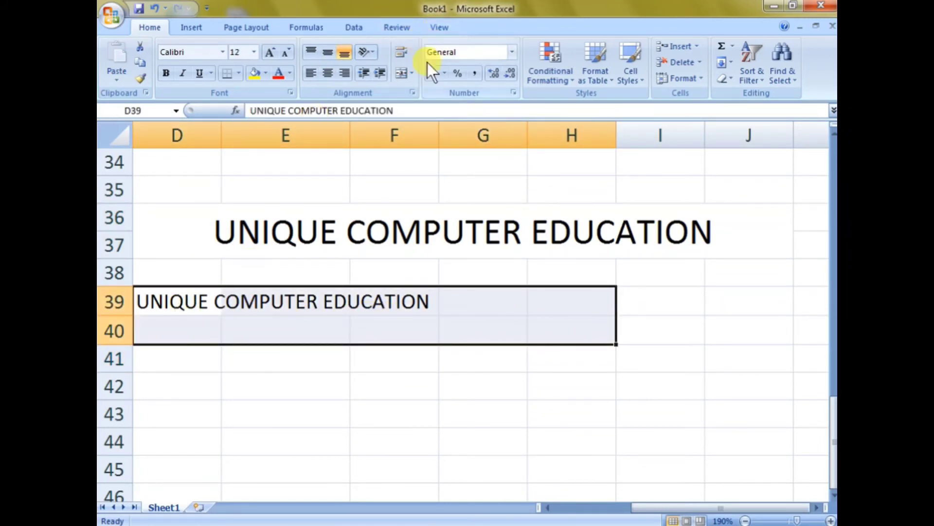
click(413, 74)
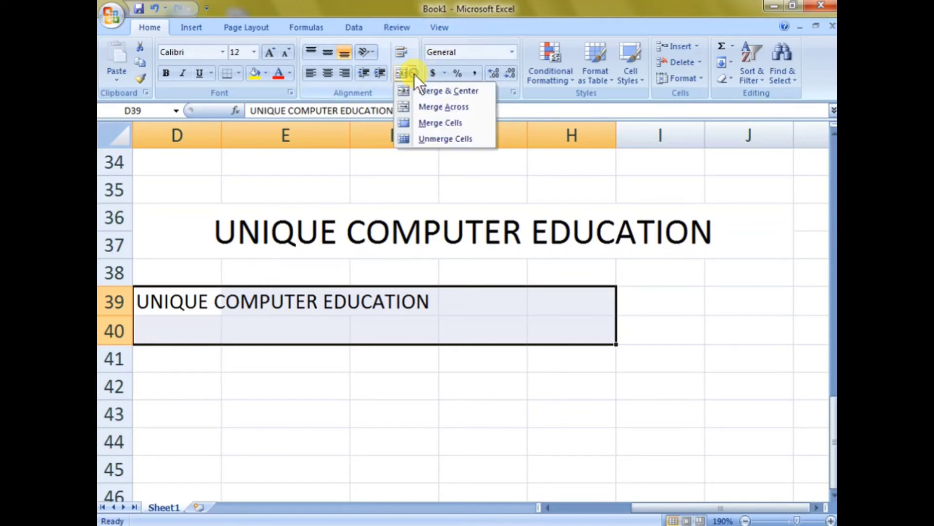
click(413, 106)
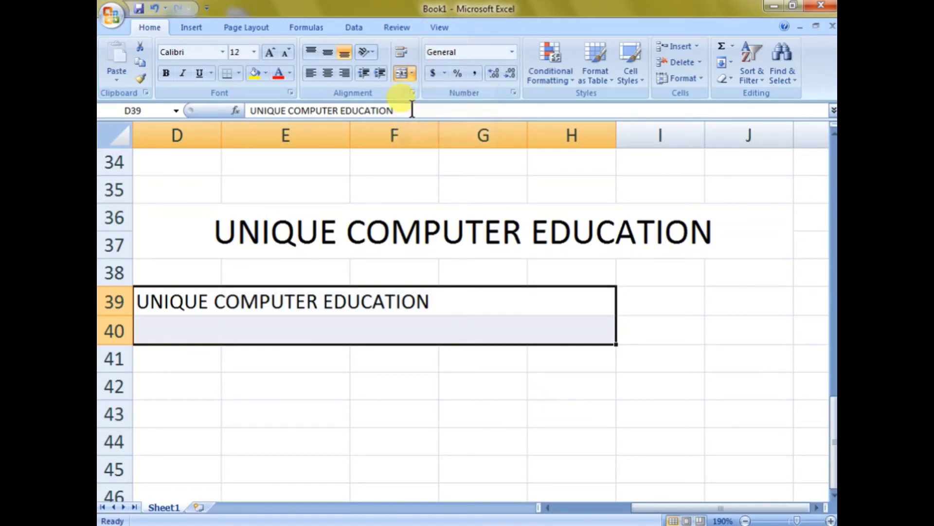
click(376, 350)
Step: Examine how Merge Across treats D39:H40 by selecting the range and the merged cells in rows 39 and 40 individually
drag(161, 309, 565, 336)
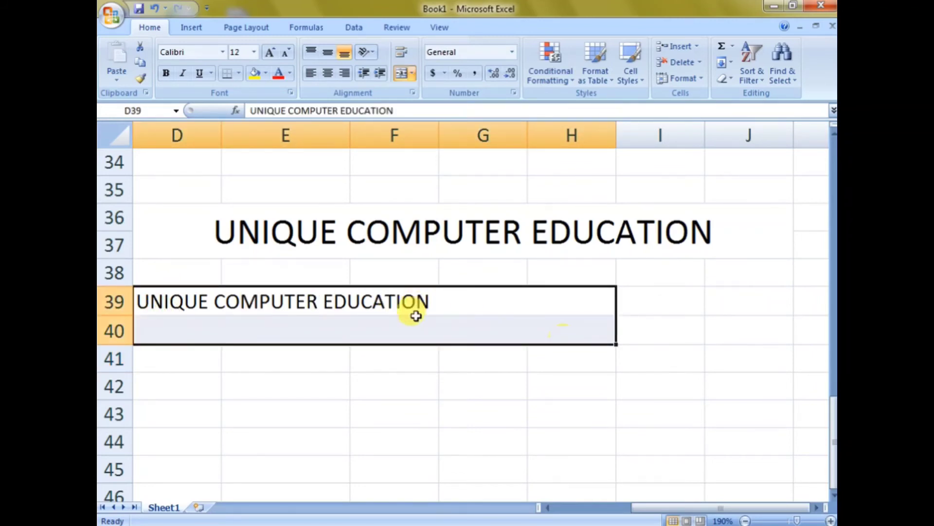
click(146, 302)
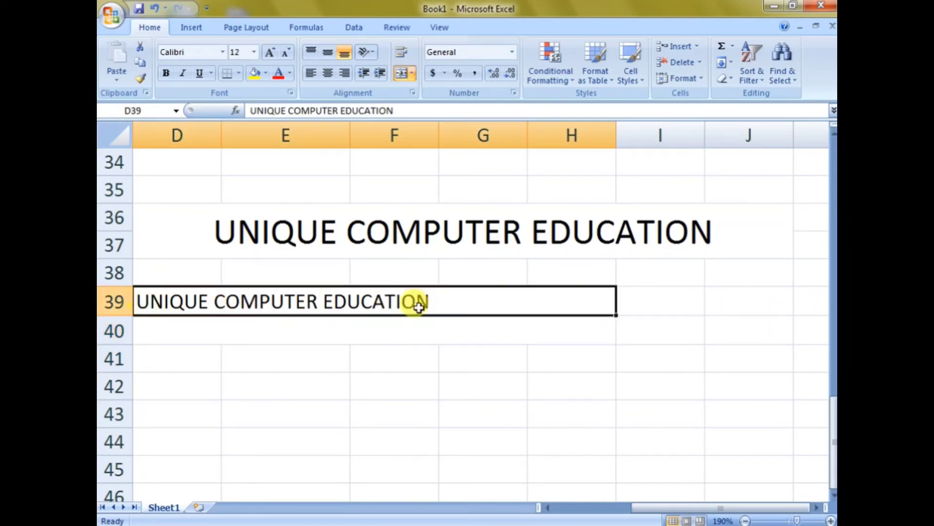
click(198, 332)
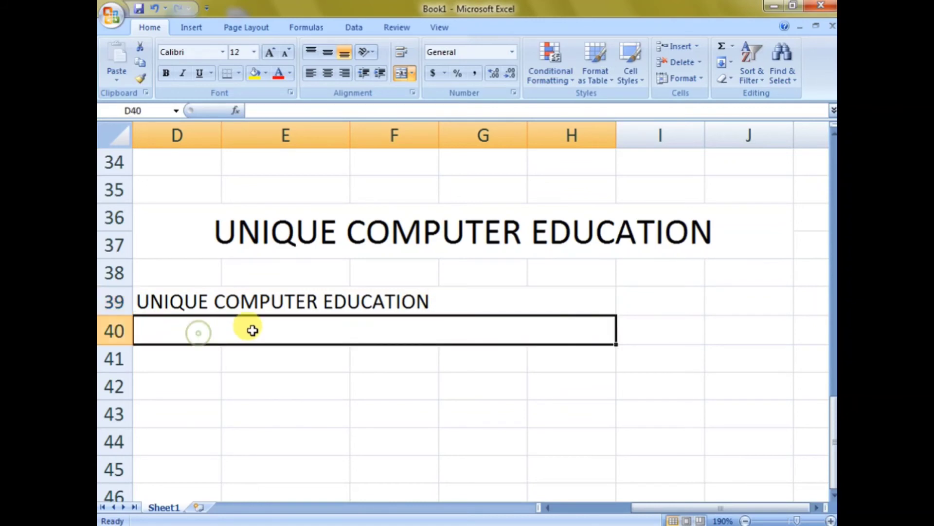
click(209, 310)
click(206, 317)
click(198, 304)
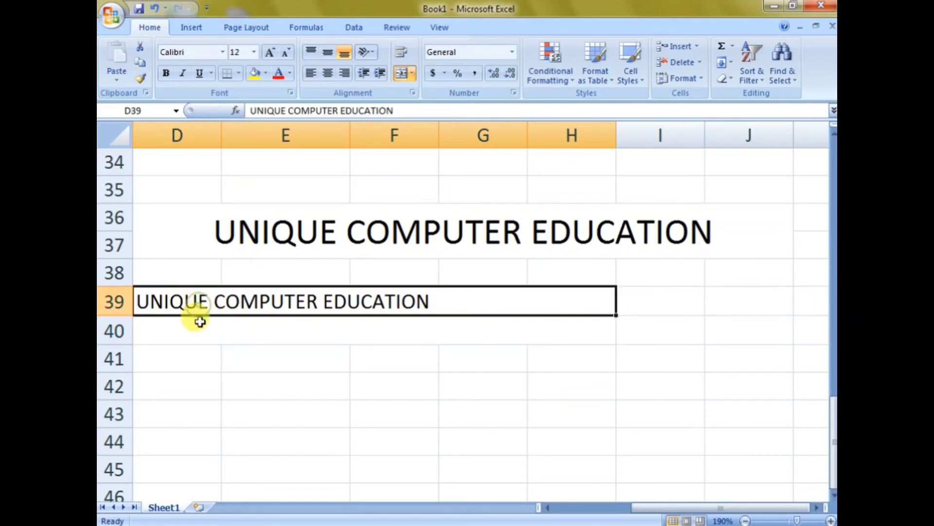
click(199, 327)
click(188, 302)
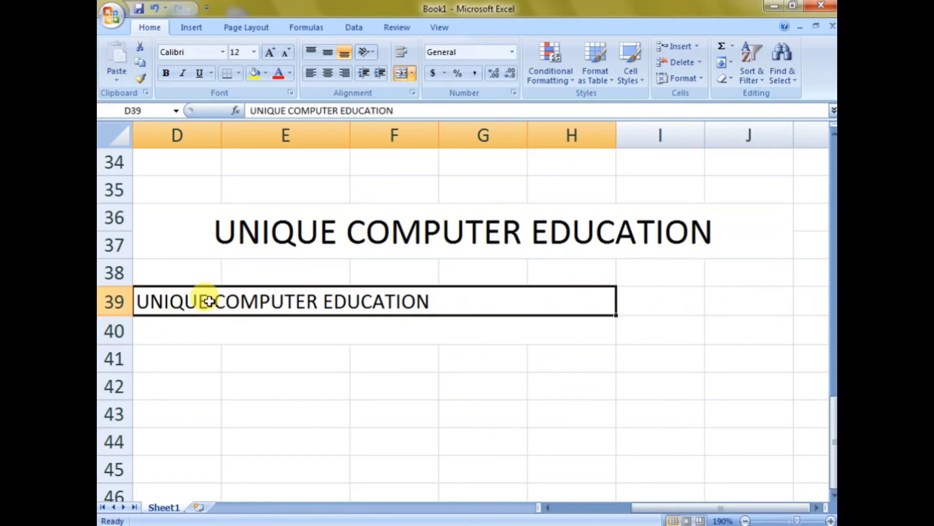
Step: Replace the row-by-row merge of D39:H40 with a single merged cell using Merge & Center
drag(203, 298, 210, 318)
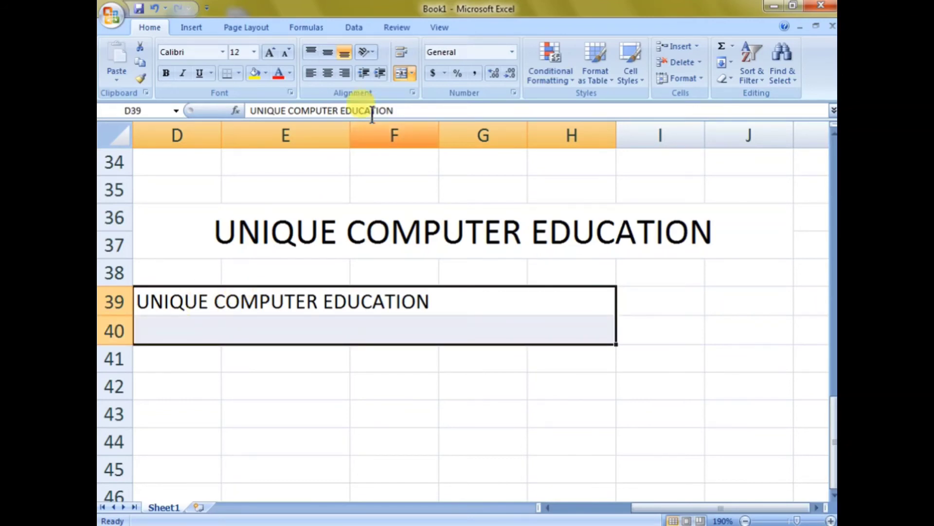
click(412, 72)
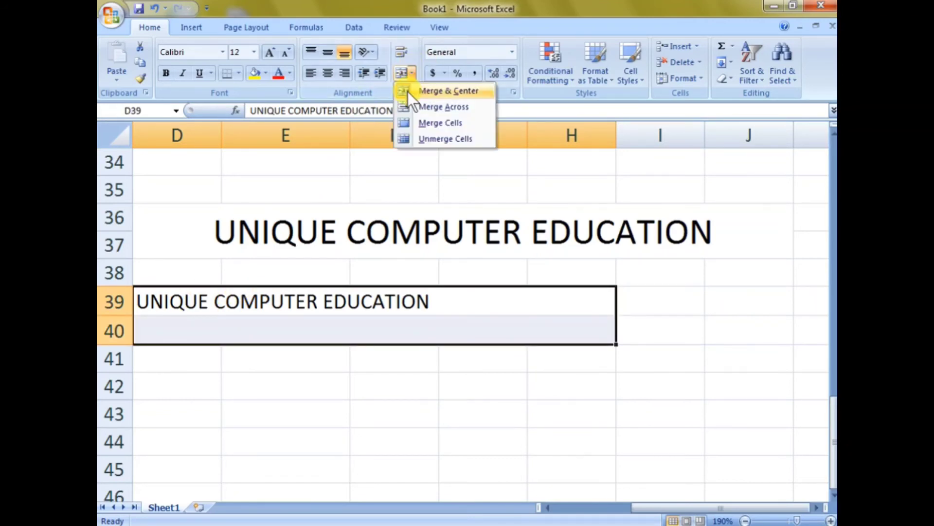
click(441, 89)
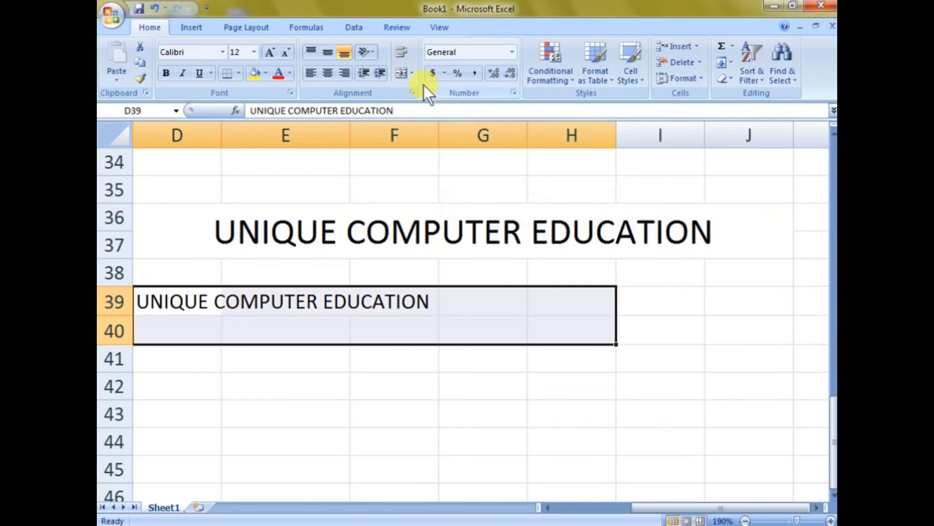
click(413, 75)
click(419, 91)
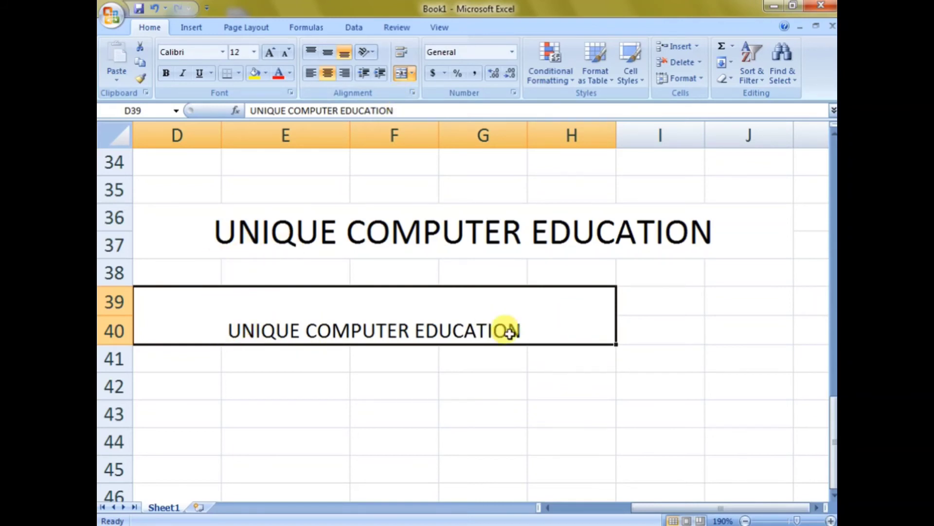
Step: Unmerge the range D39:H40 back into separate cells and select D39 on its own
click(412, 74)
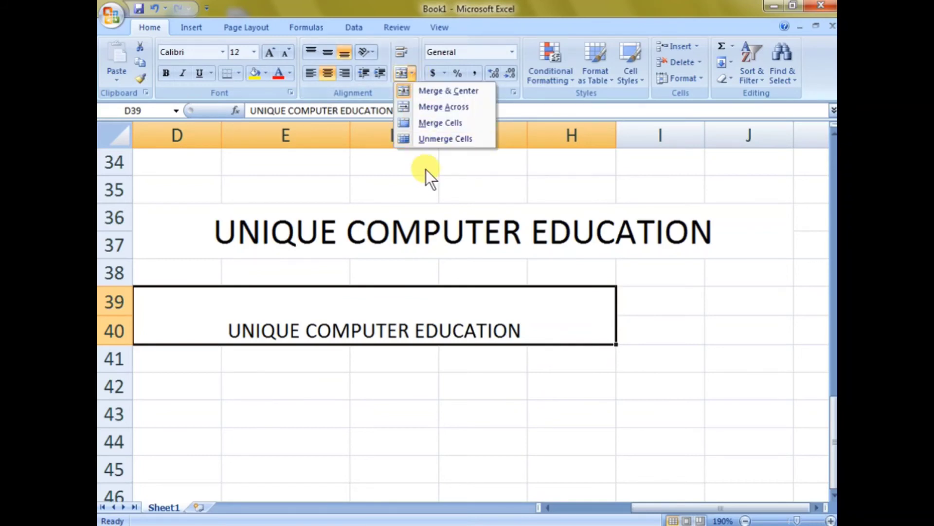
click(418, 140)
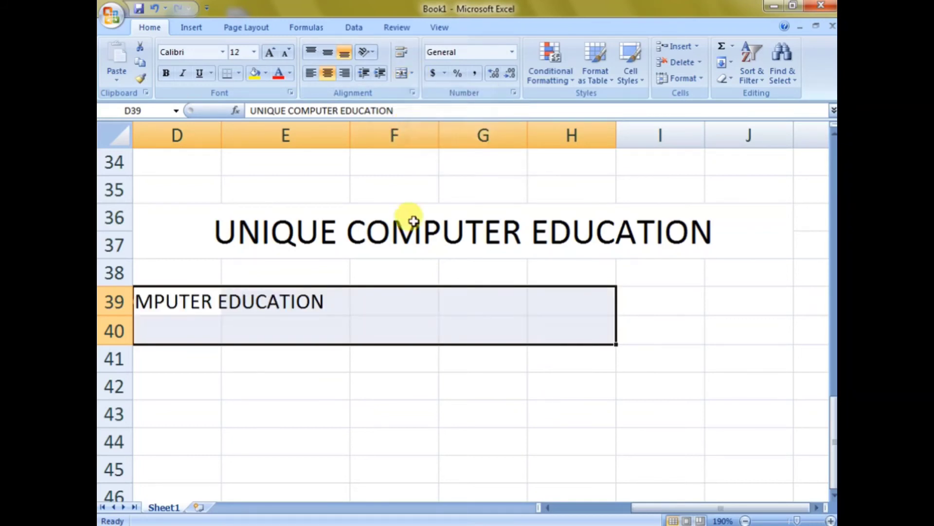
click(199, 310)
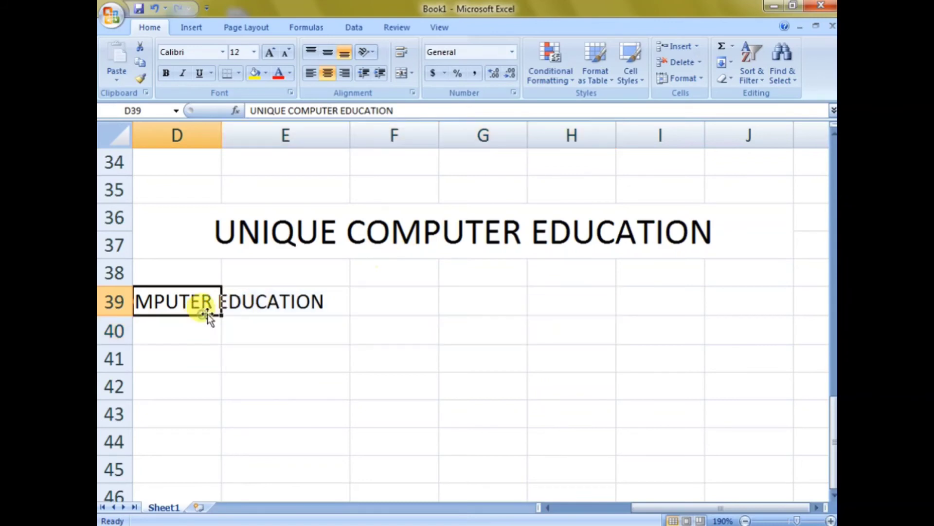
click(409, 72)
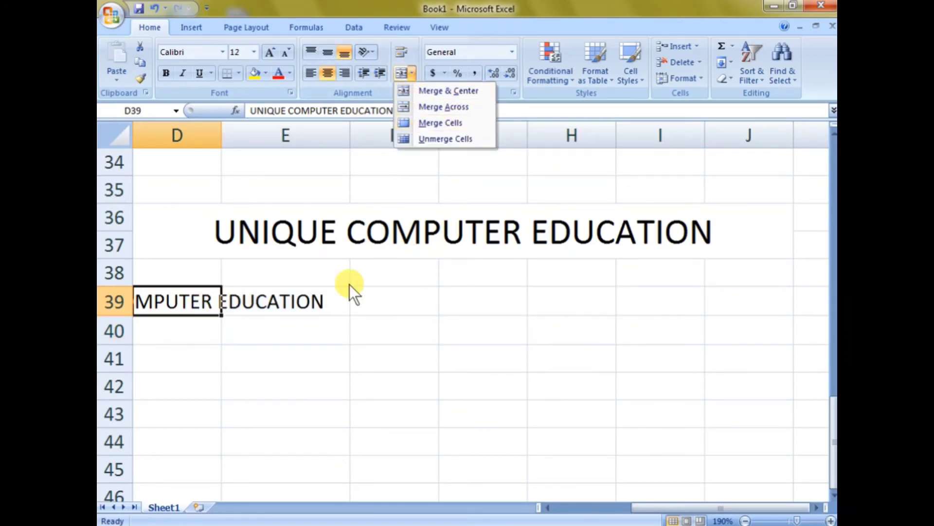
Step: Merge the empty cells E41:F41 with Merge Cells
drag(273, 362, 419, 364)
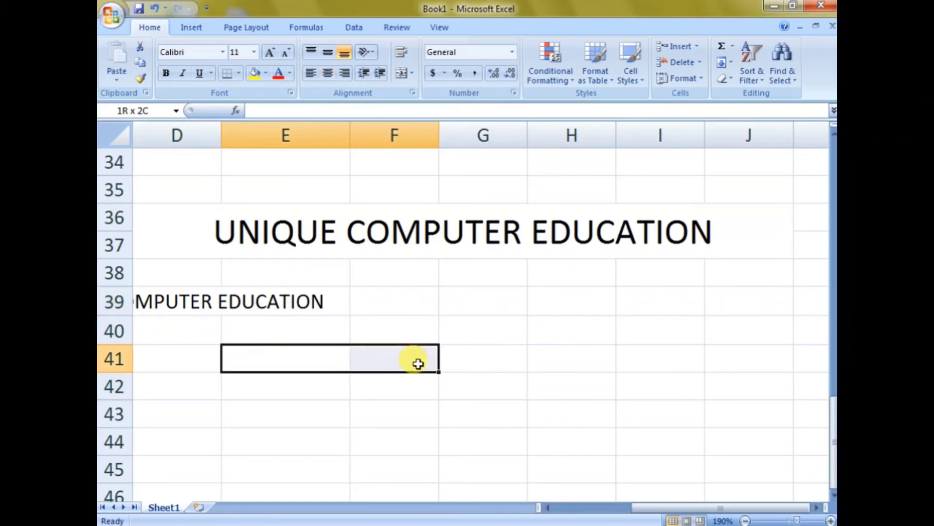
click(412, 74)
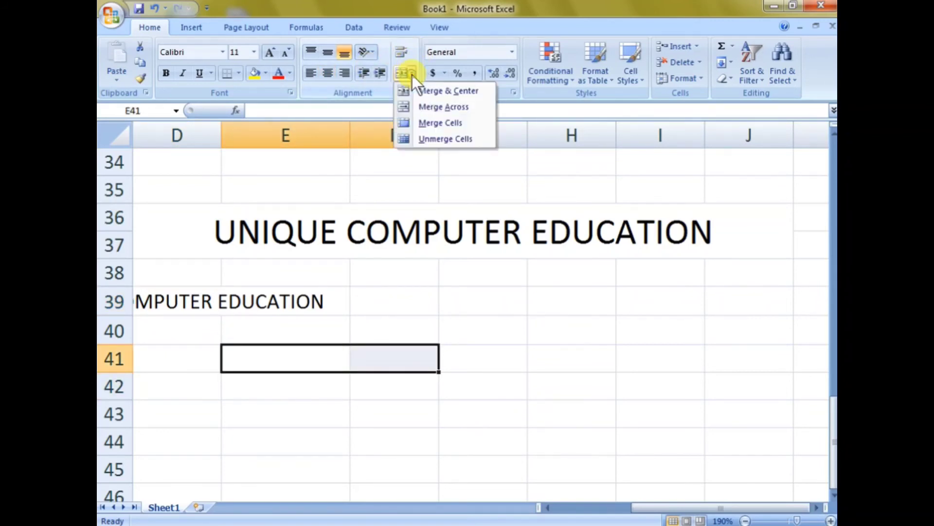
click(416, 117)
click(304, 403)
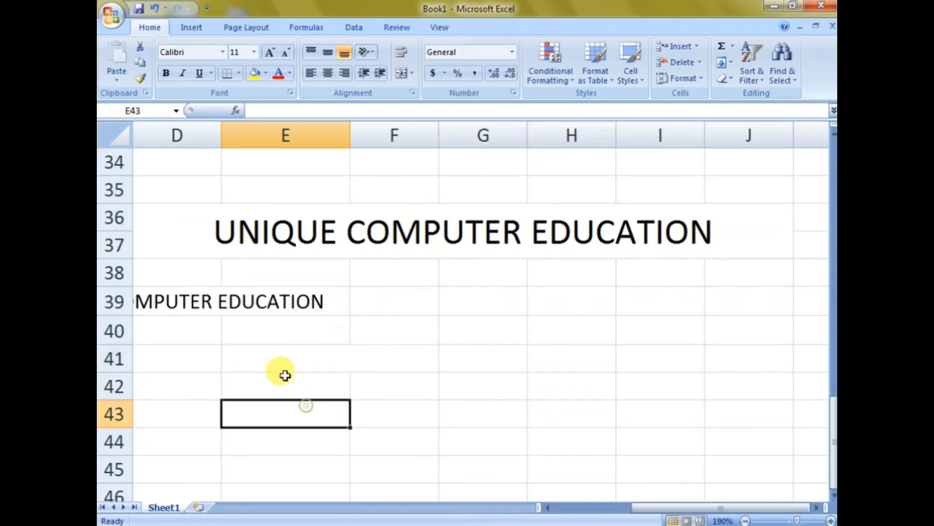
scroll(283, 358, down, 2)
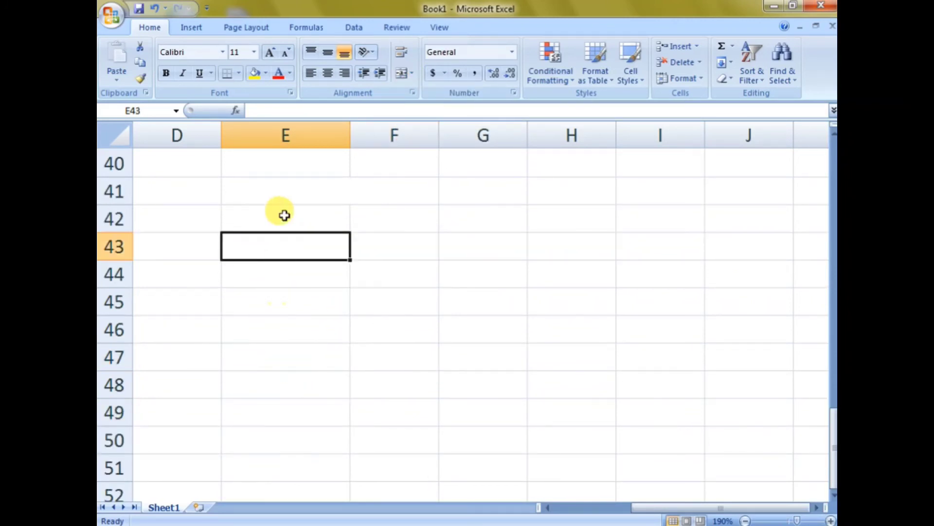
Step: Enter the title DATA 2021 in the merged cell E41:F41 and center it horizontally
click(277, 194)
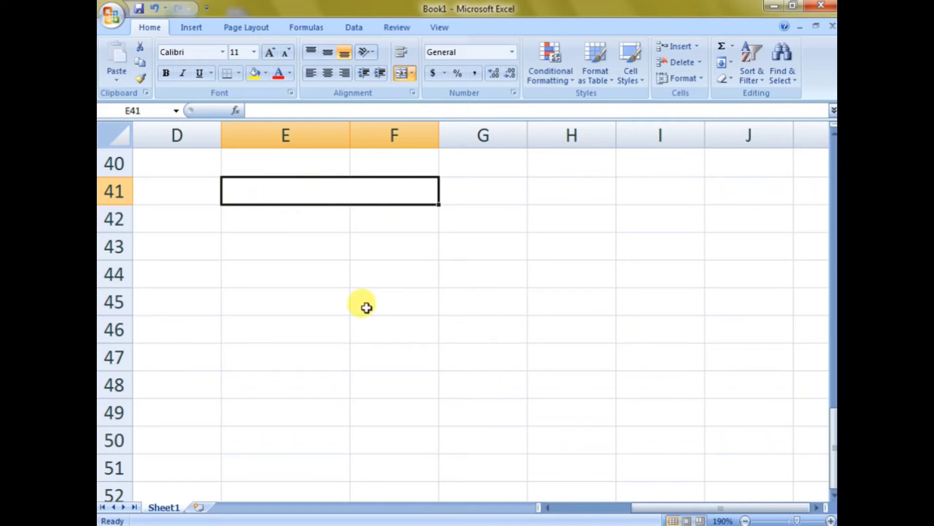
text(DATA 2021)
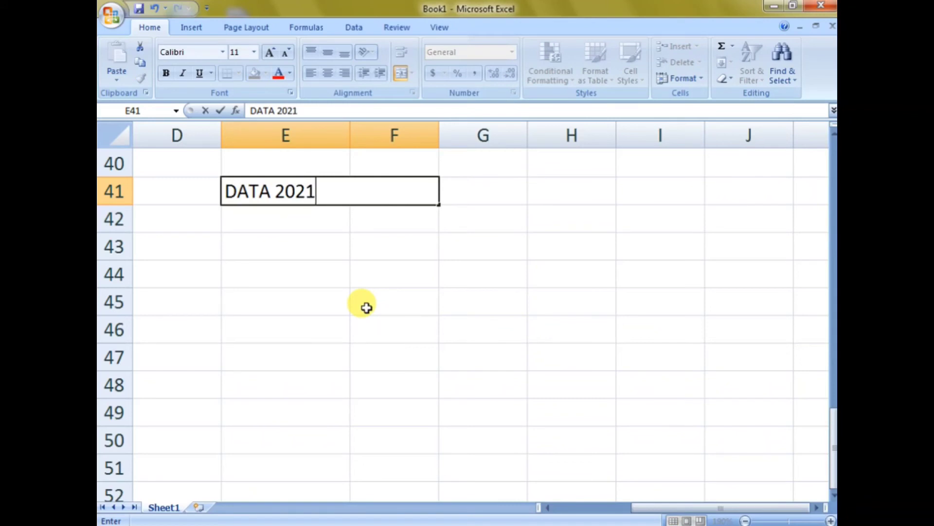
key(Return)
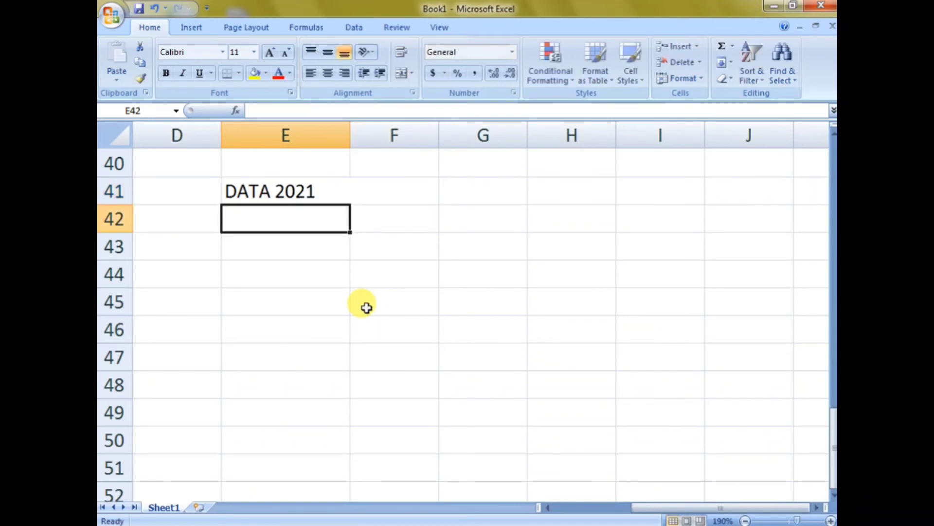
key(Up)
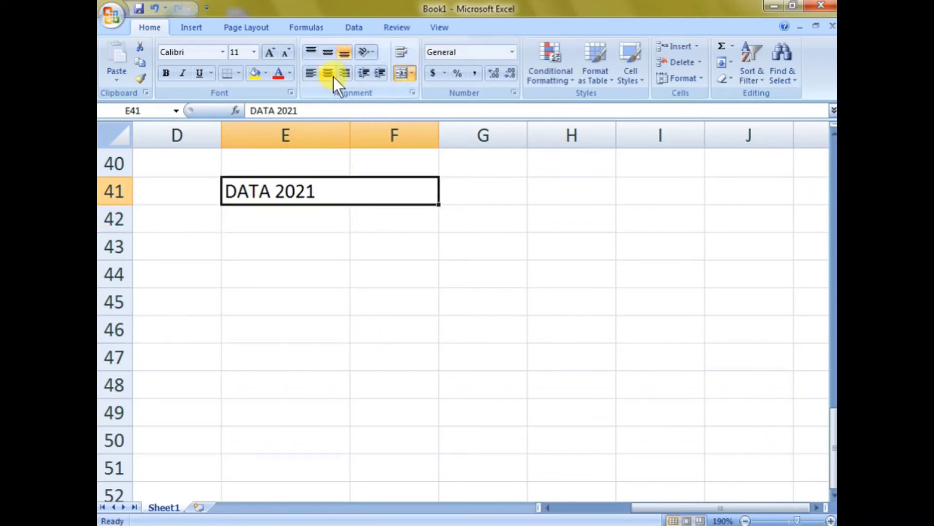
click(330, 74)
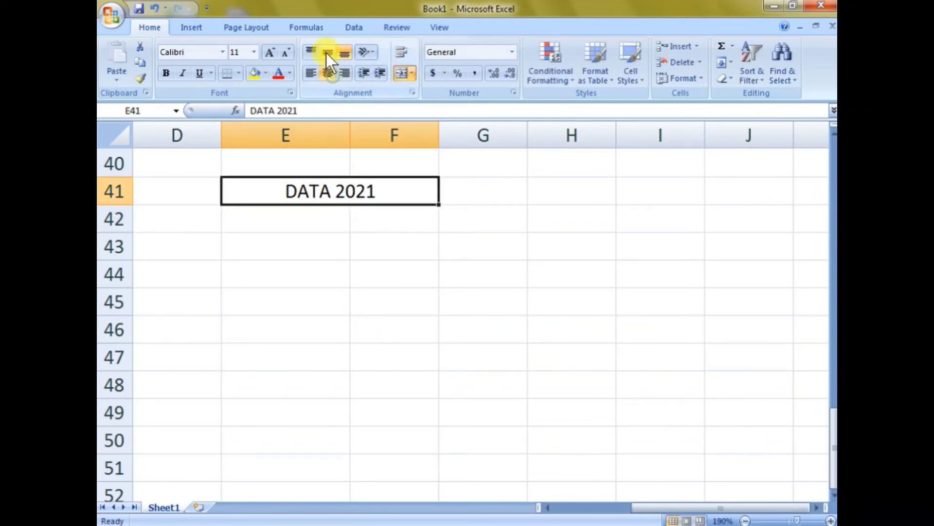
Step: Enter the header STUDENT NAME in E42 and widen column E to fit it
click(294, 228)
text(STU)
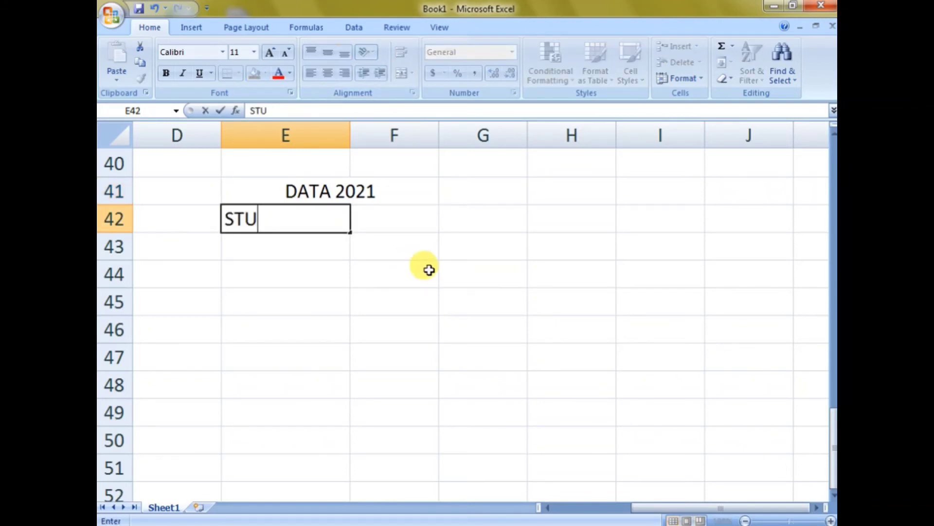
text(DENT NAME)
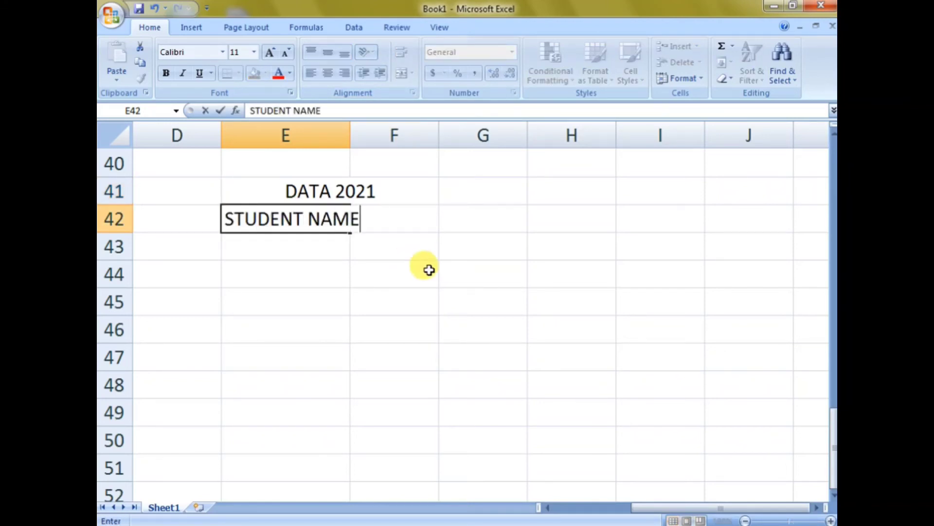
key(Return)
key(Up)
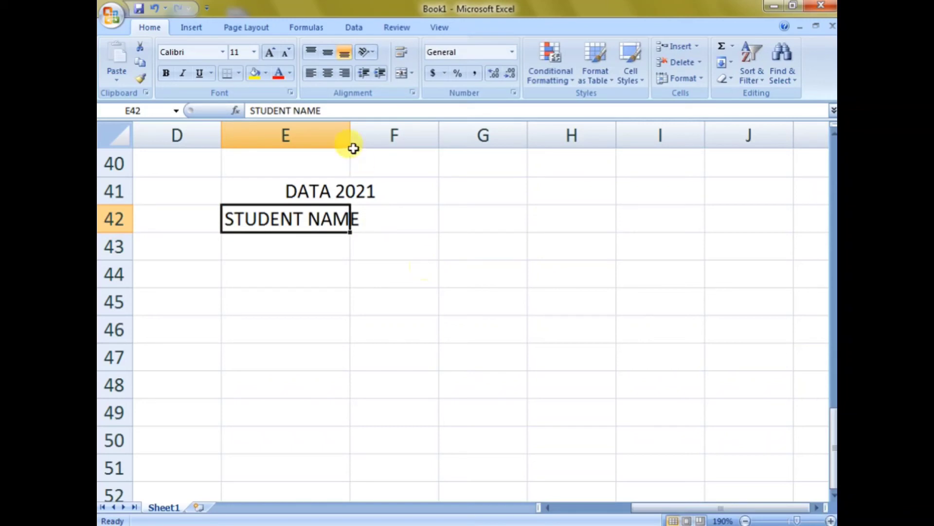
drag(350, 140, 361, 140)
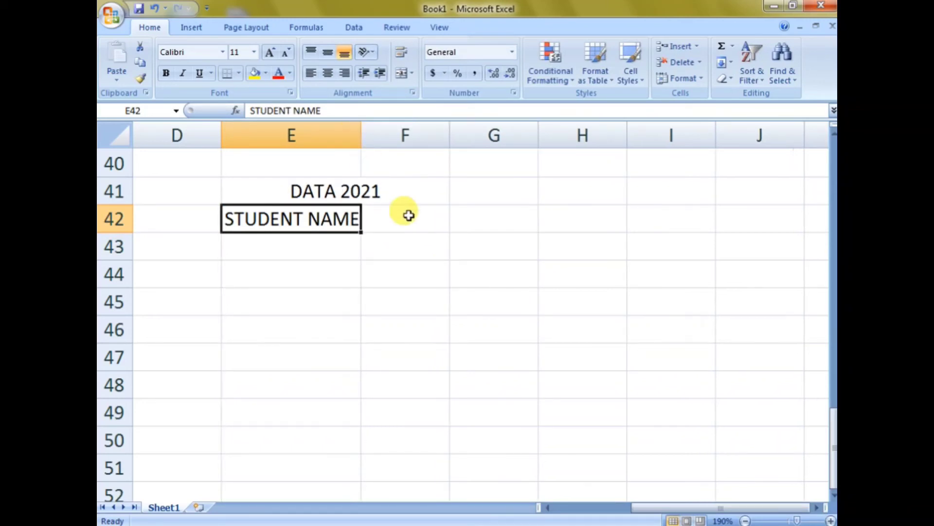
Step: Enter the header %TAGE in F42
click(409, 215)
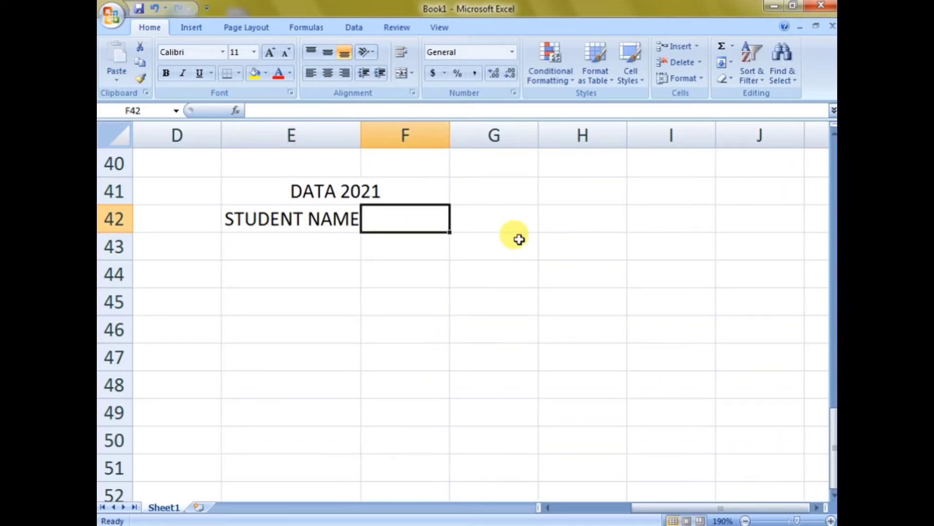
text(%TGA)
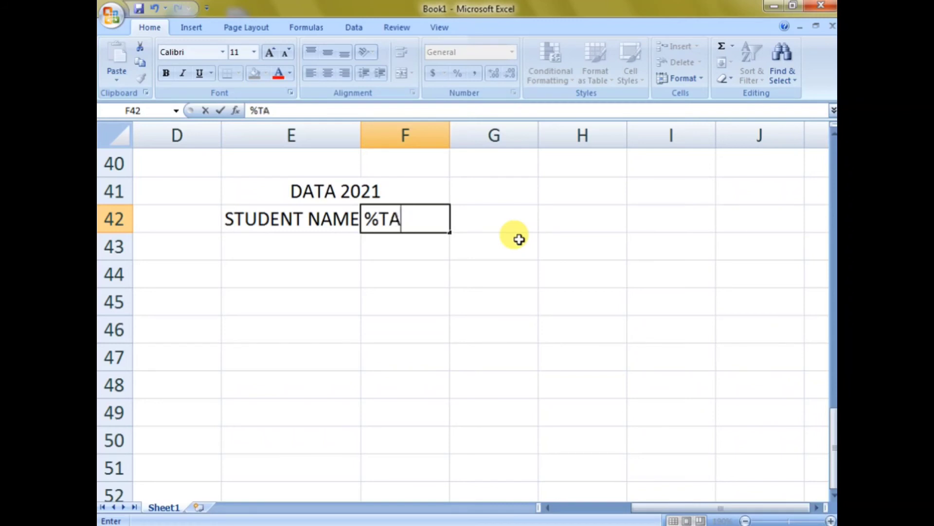
key(Return)
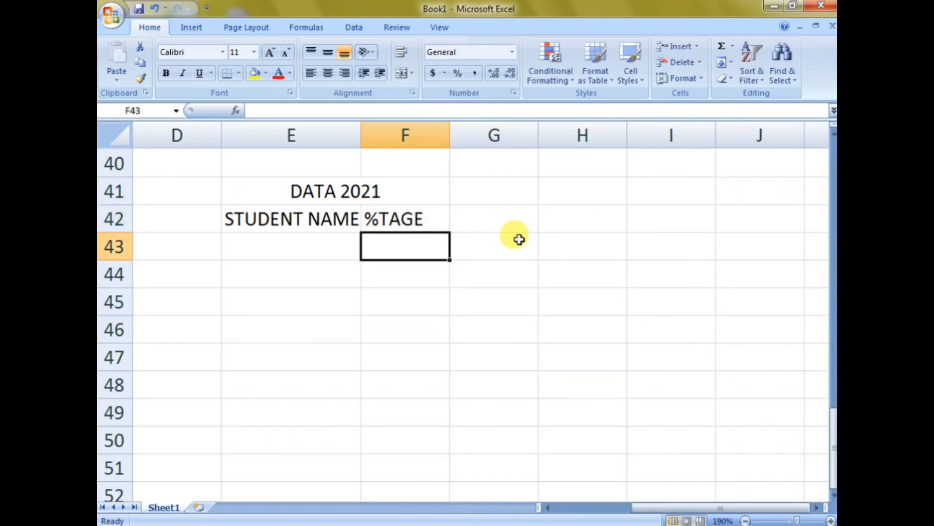
Step: Fill the student name cells E43 to E45 with X, Y and Z
click(279, 246)
text(X)
key(Return)
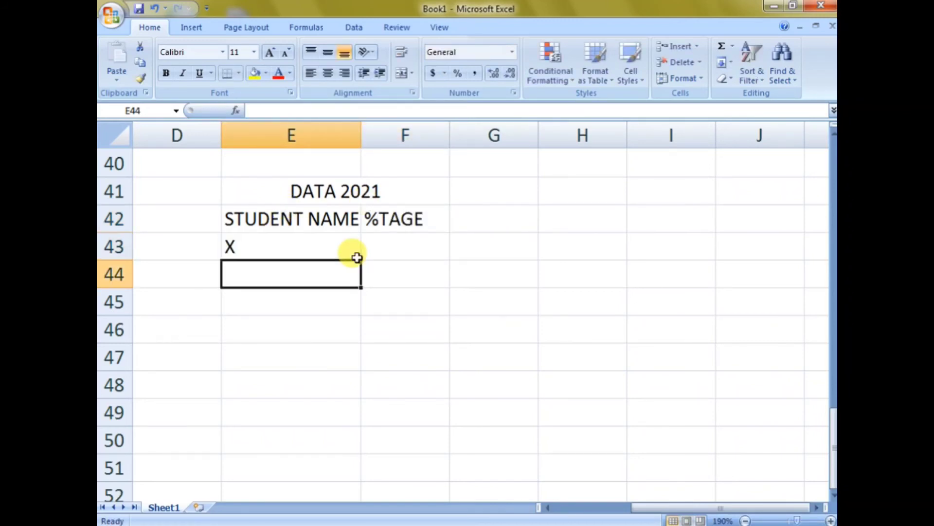
text(Y)
key(Return)
text(Z)
key(Return)
Step: Enter the percentages 60%, 20% and 15% for students X, Y and Z in F43 to F45
key(Up)
key(Up)
key(Up)
key(Right)
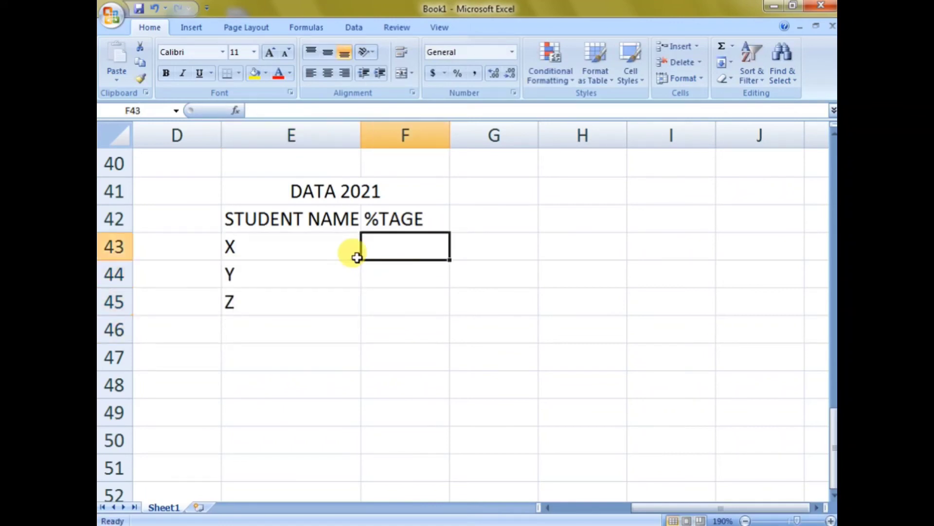
text(60%)
key(Return)
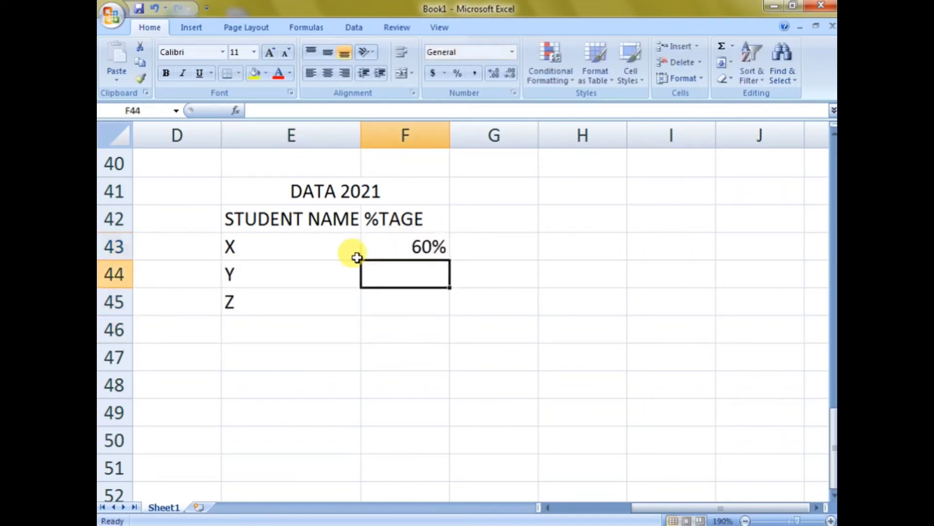
text(20)
key(Return)
text(%)
key(Up)
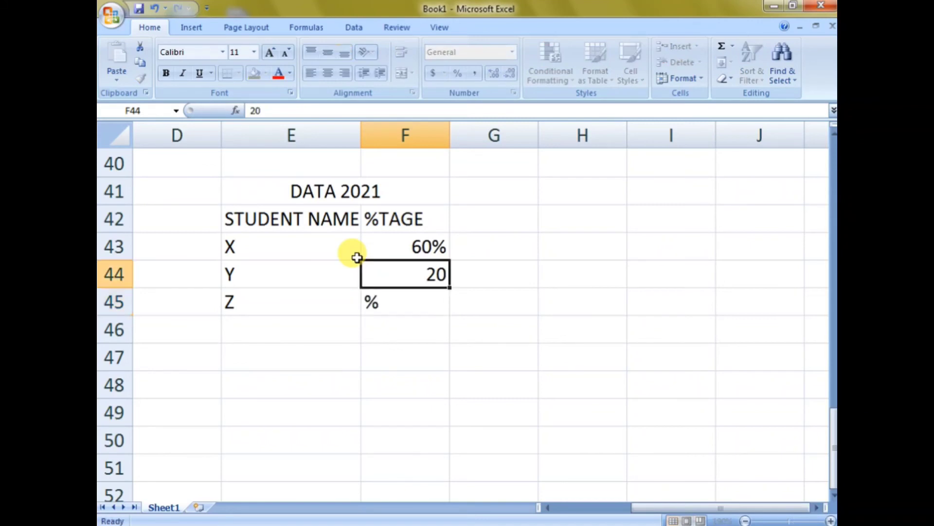
key(F2)
text(%)
key(Return)
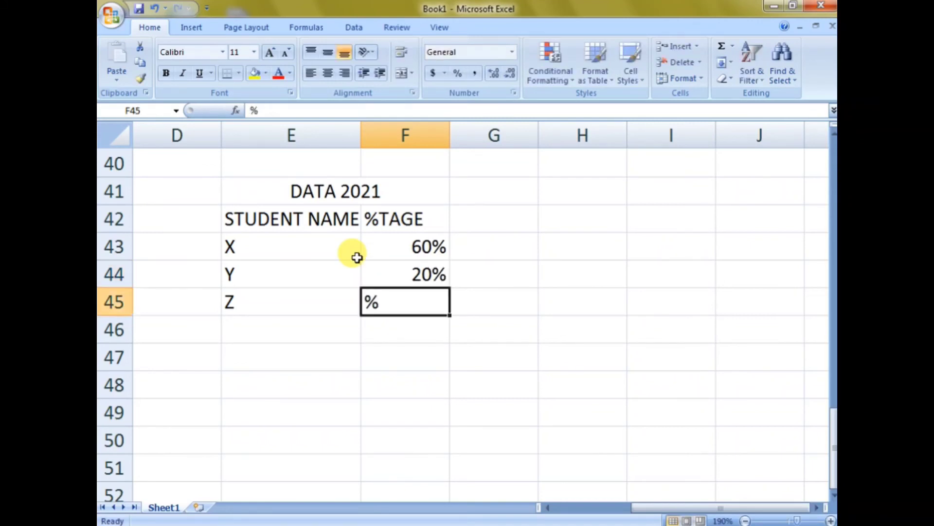
text(15%)
key(Return)
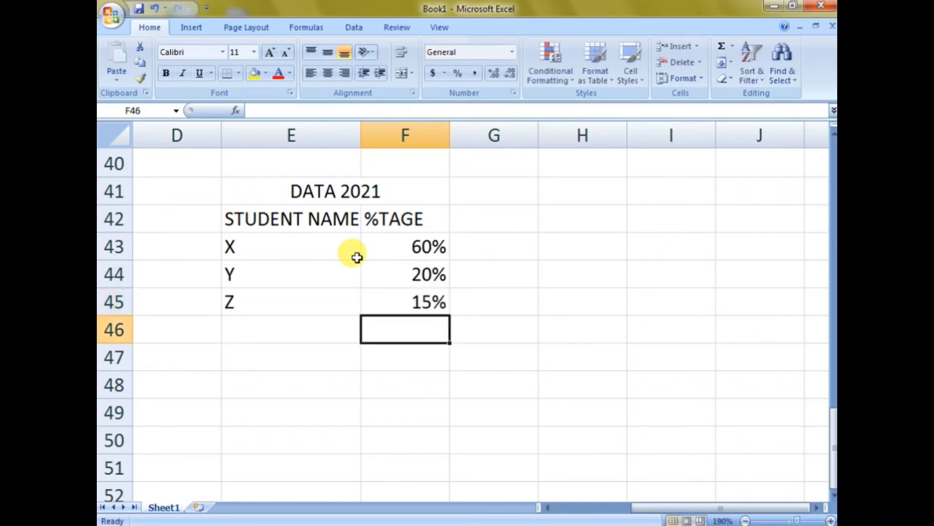
Step: Center the contents of the table E41:F45 horizontally and apply All Borders to it
drag(307, 203, 309, 305)
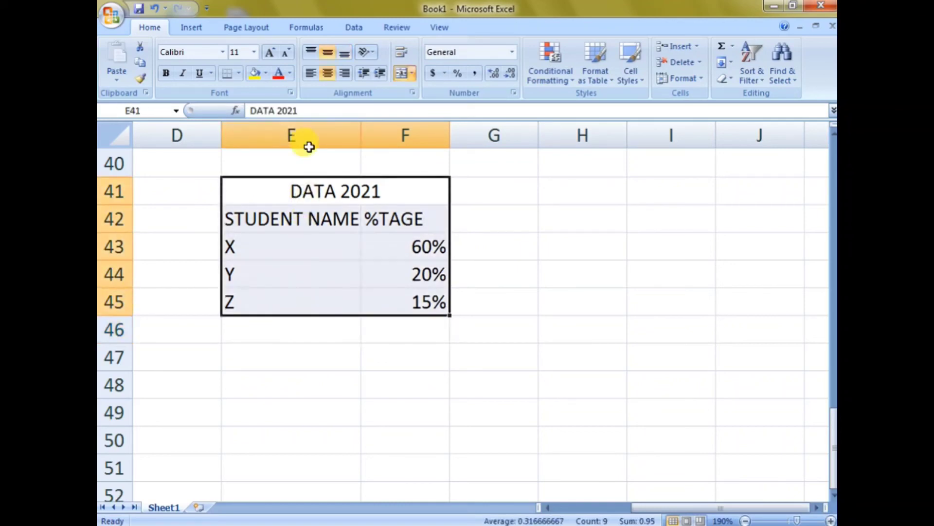
click(326, 72)
click(326, 72)
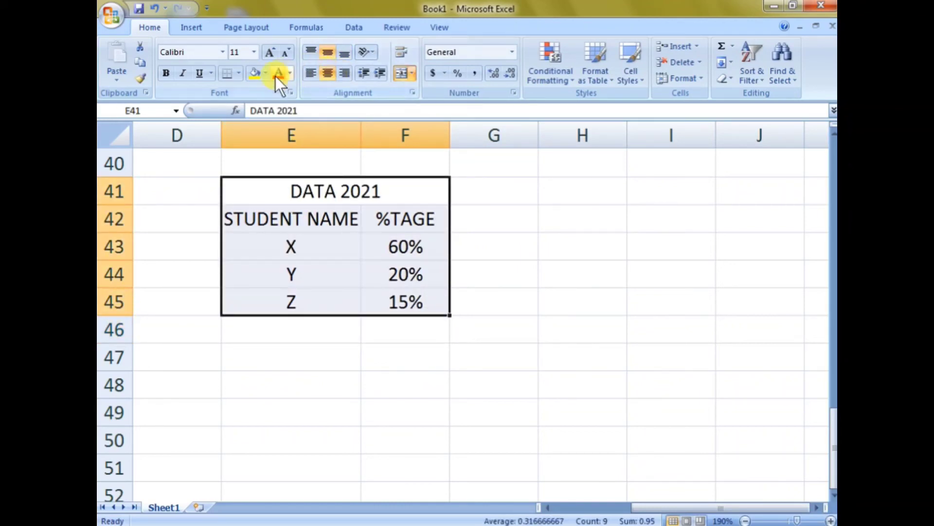
click(239, 74)
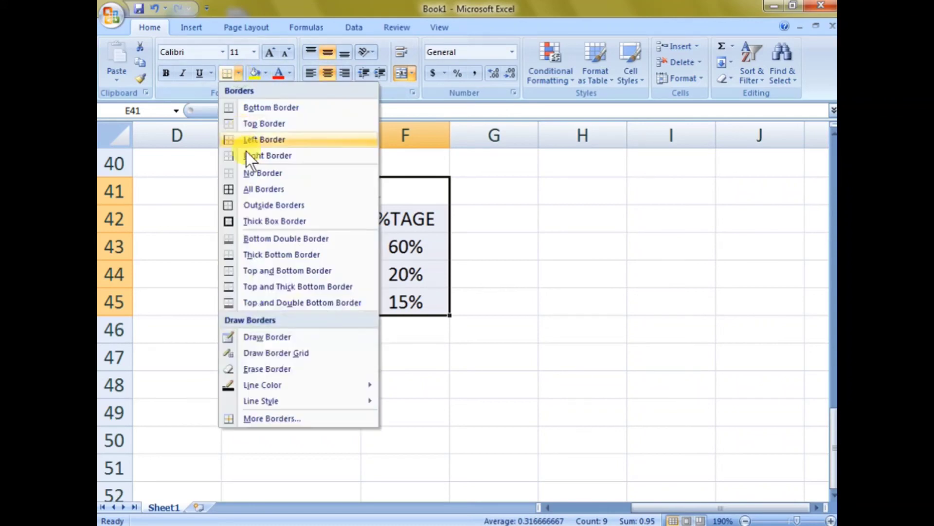
click(252, 193)
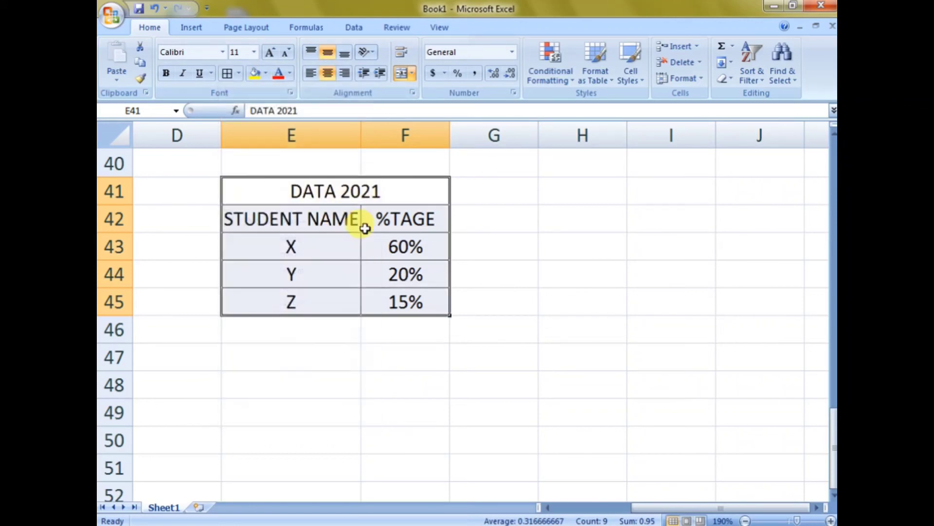
Step: Fill the merged DATA 2021 title cell with yellow
click(325, 179)
click(255, 75)
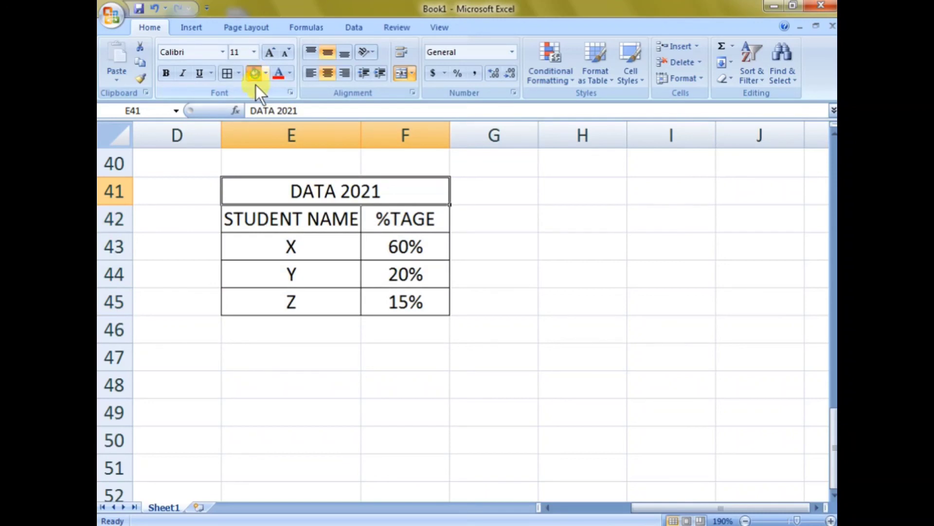
click(326, 246)
click(397, 266)
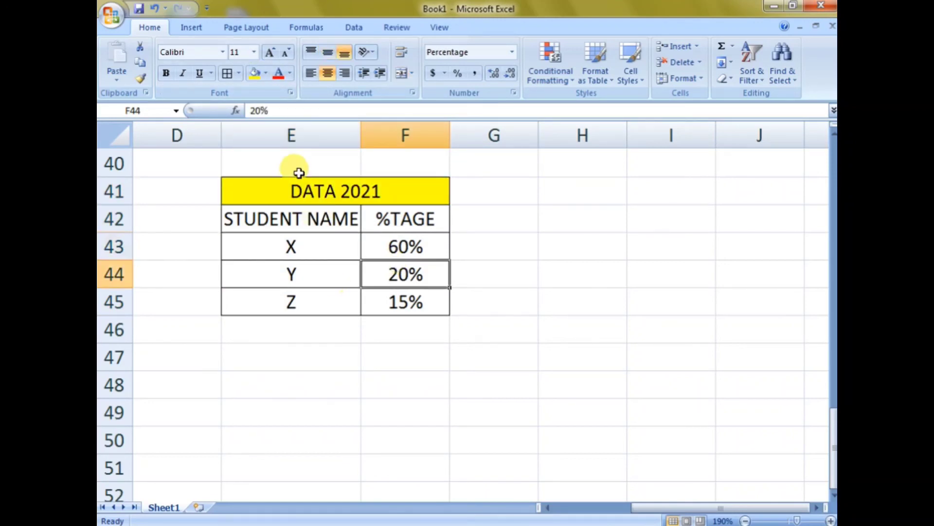
click(299, 170)
click(316, 192)
click(335, 250)
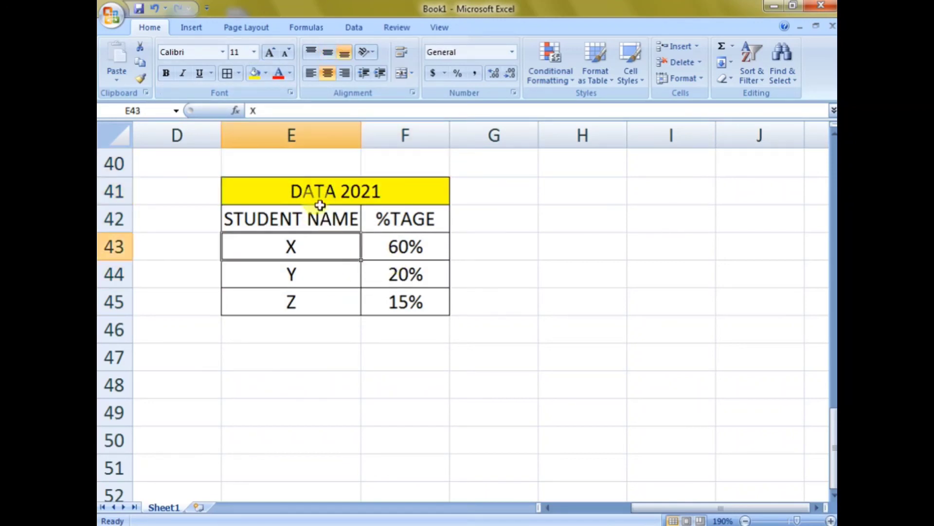
click(318, 197)
click(331, 223)
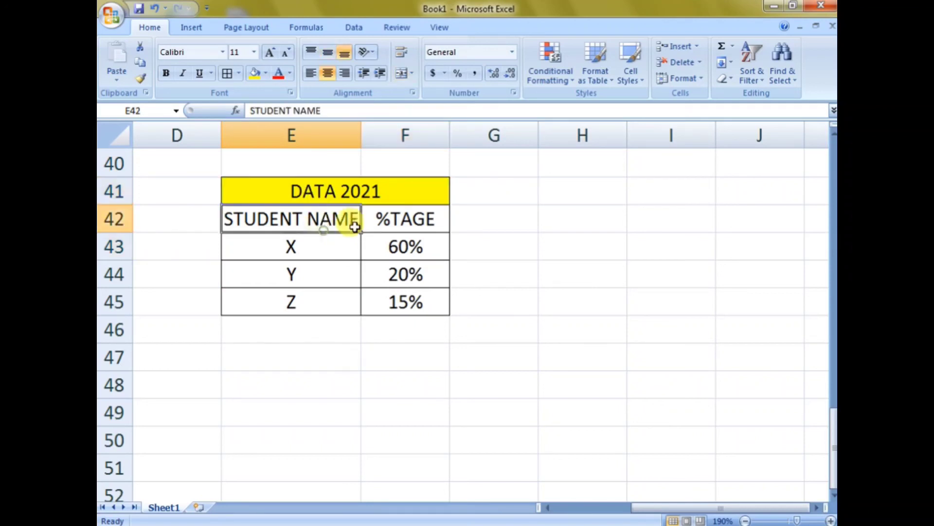
click(372, 227)
click(357, 276)
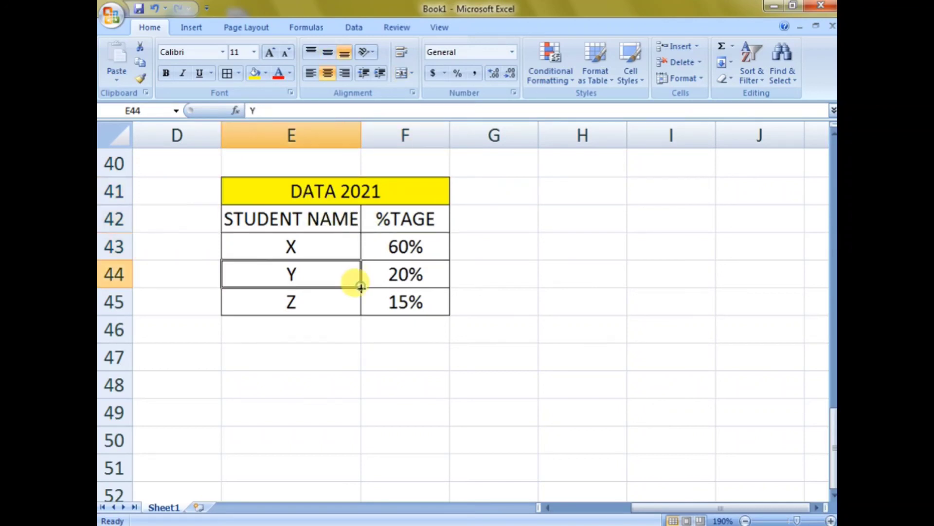
click(403, 274)
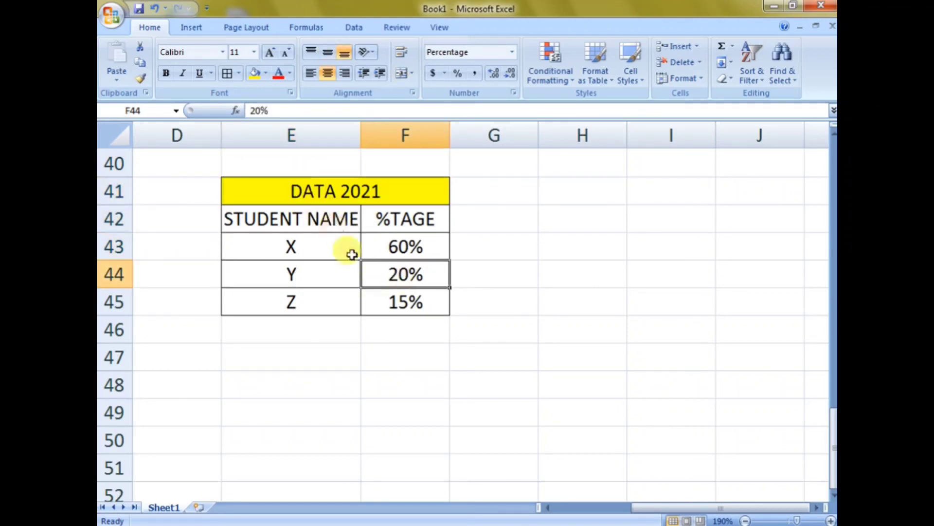
click(288, 270)
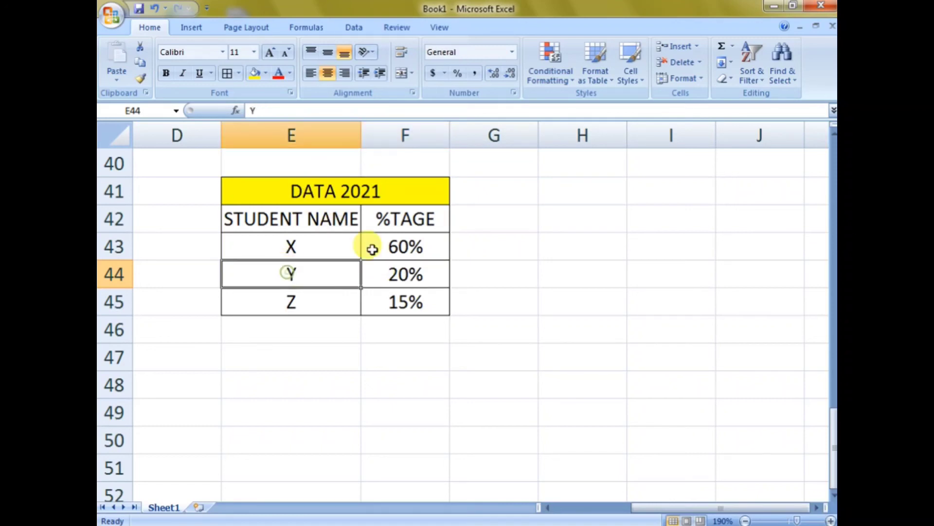
click(425, 272)
click(382, 224)
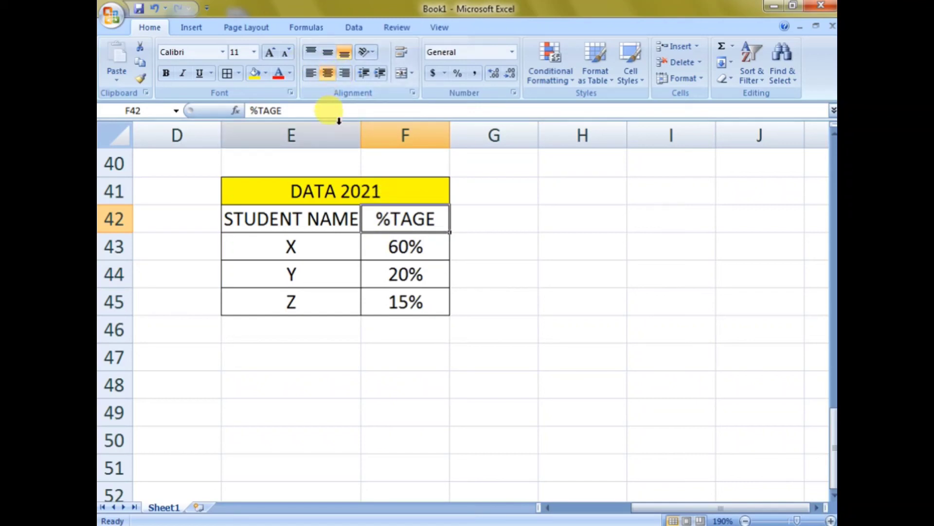
Step: Review the text orientation options for F42 and the merge options for the blank cells F51:G51 below the table
click(367, 53)
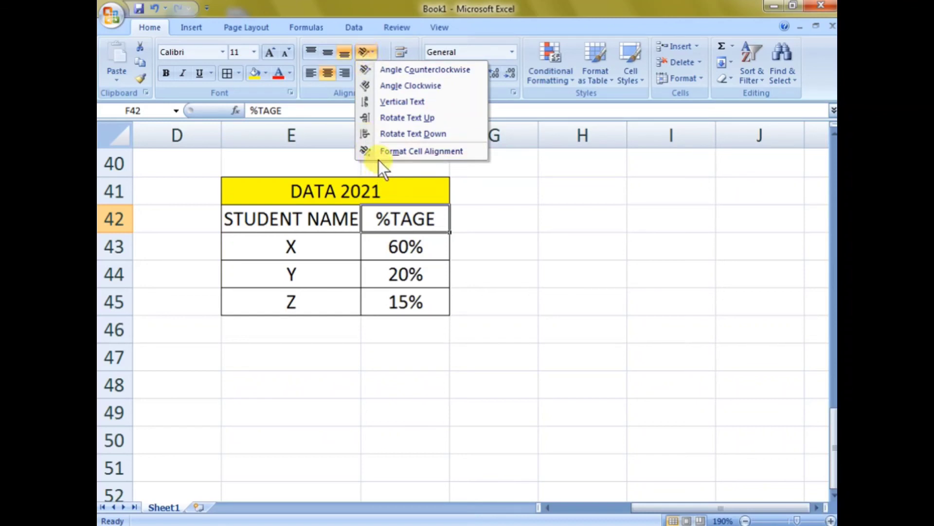
click(362, 55)
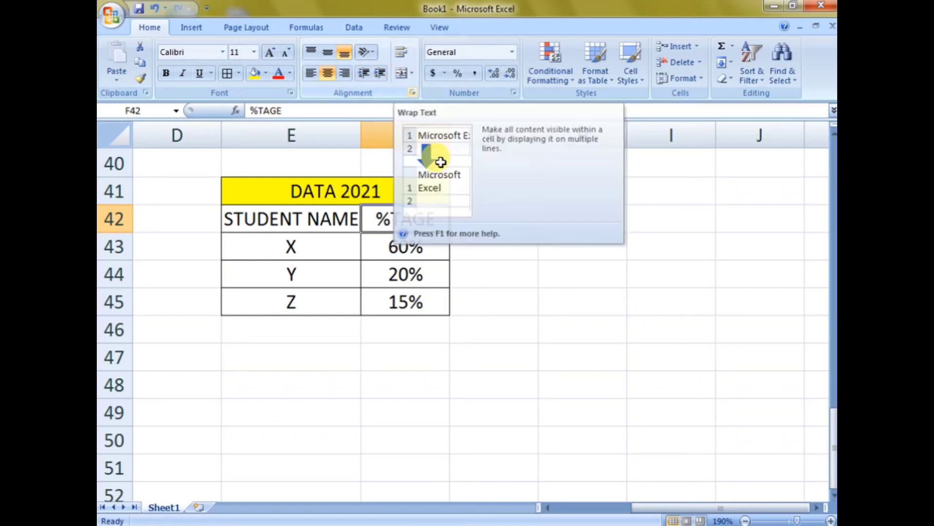
scroll(488, 287, down, 2)
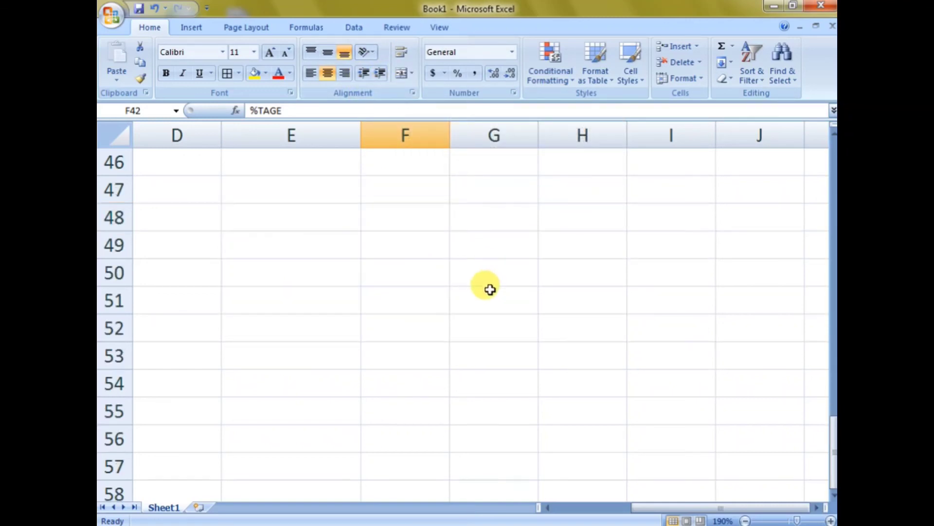
click(298, 242)
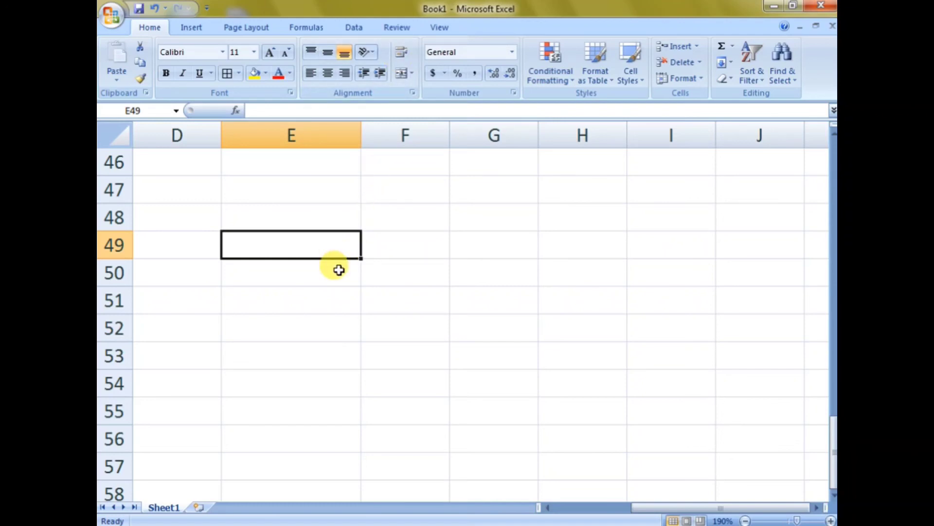
click(412, 76)
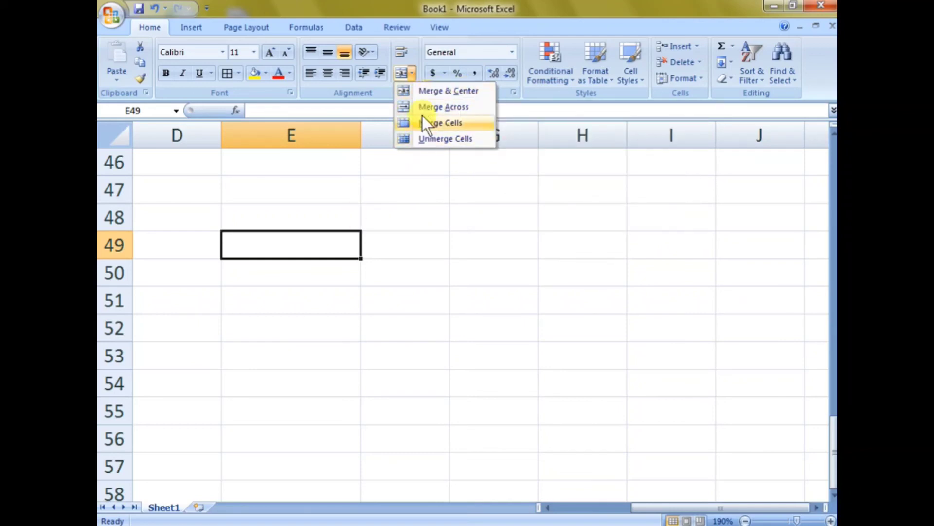
click(303, 227)
drag(281, 239, 568, 245)
drag(227, 272, 589, 276)
drag(431, 310, 534, 302)
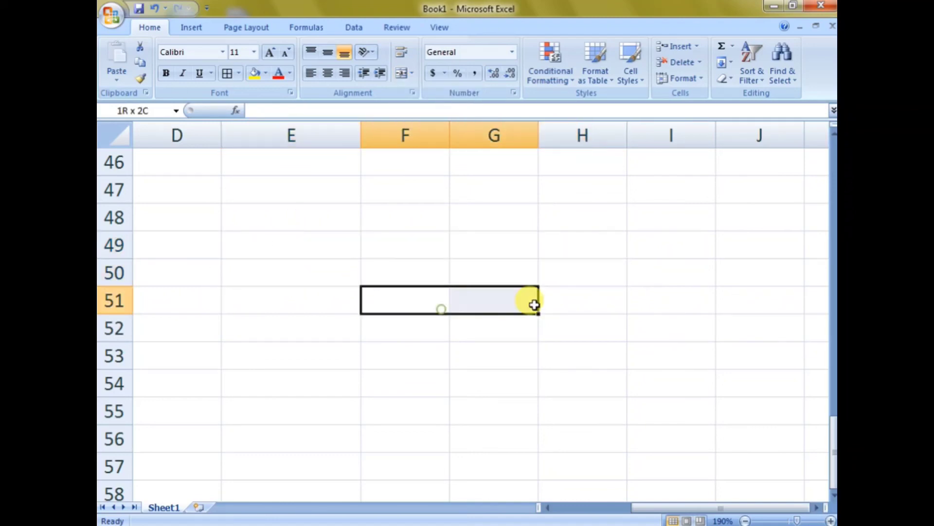
click(412, 73)
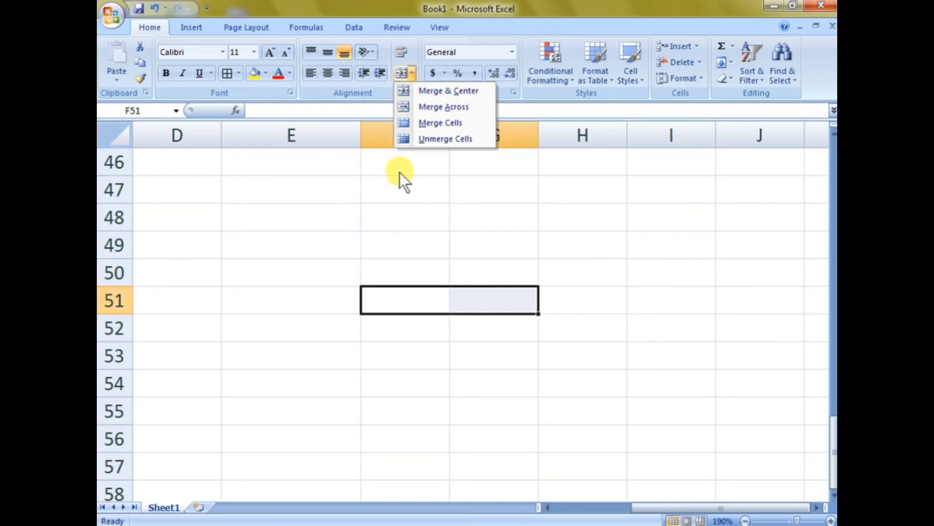
click(407, 261)
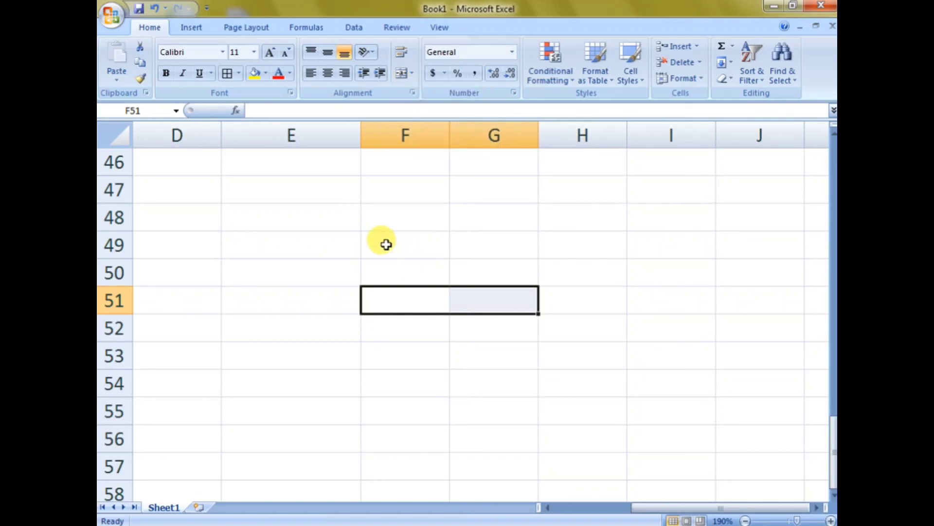